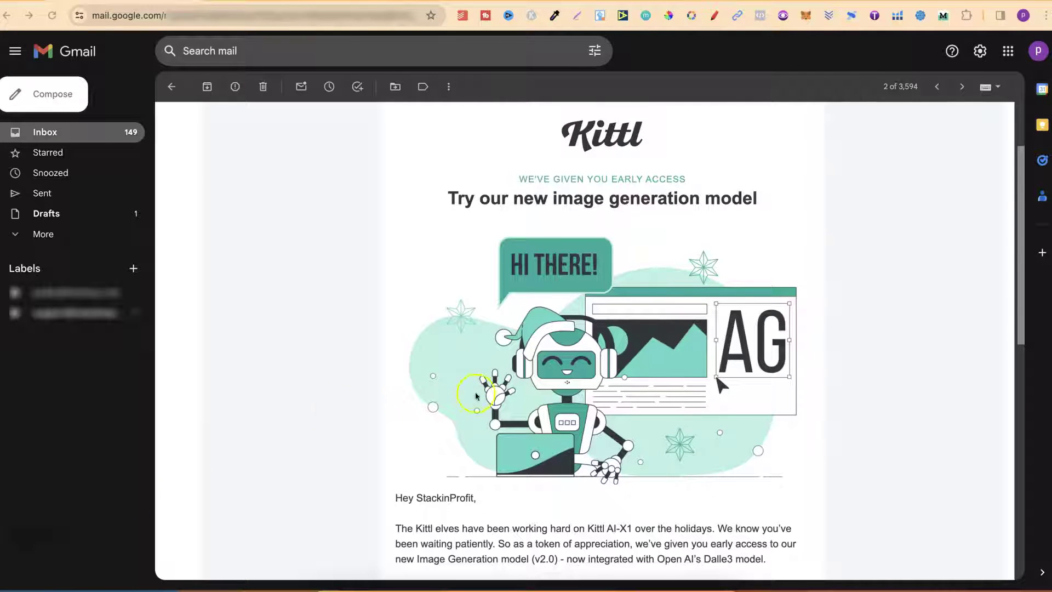
Step: Scroll through the Kittl email and highlight "Open AI's Dalle3 model."
scroll(862, 417, down, 5)
scroll(862, 416, down, 2)
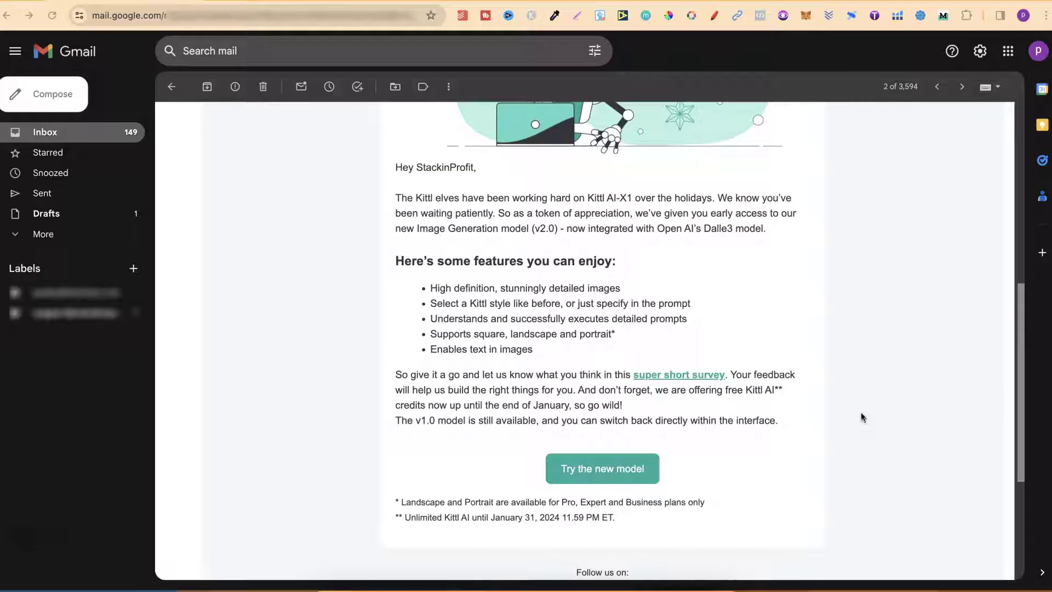
click(454, 185)
click(710, 231)
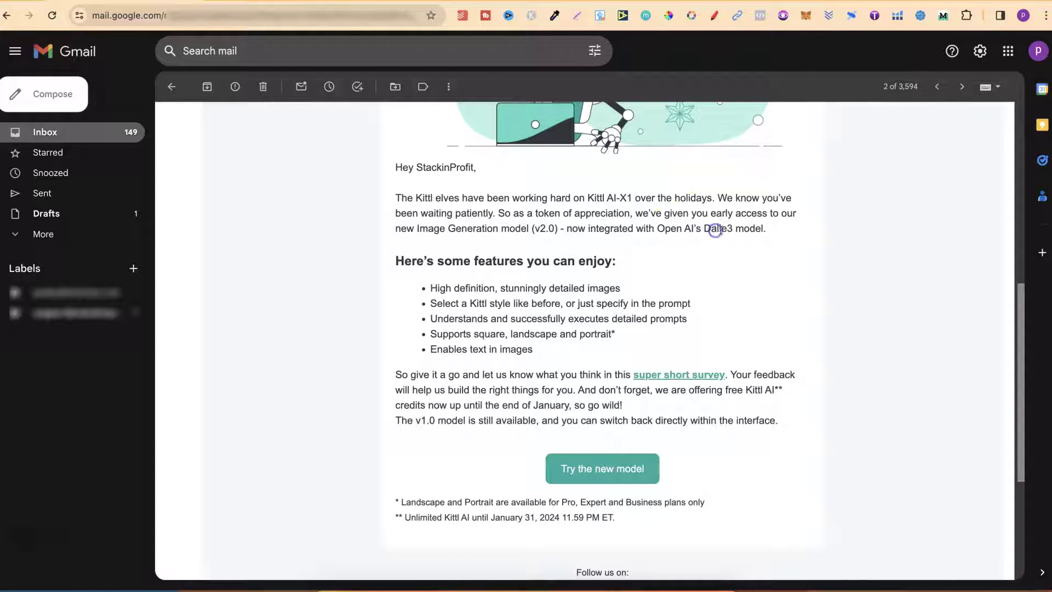
drag(771, 228, 656, 229)
Step: Highlight the "Unlimited Kittl AI" footnote further down the email
scroll(844, 489, down, 2)
scroll(844, 490, down, 1)
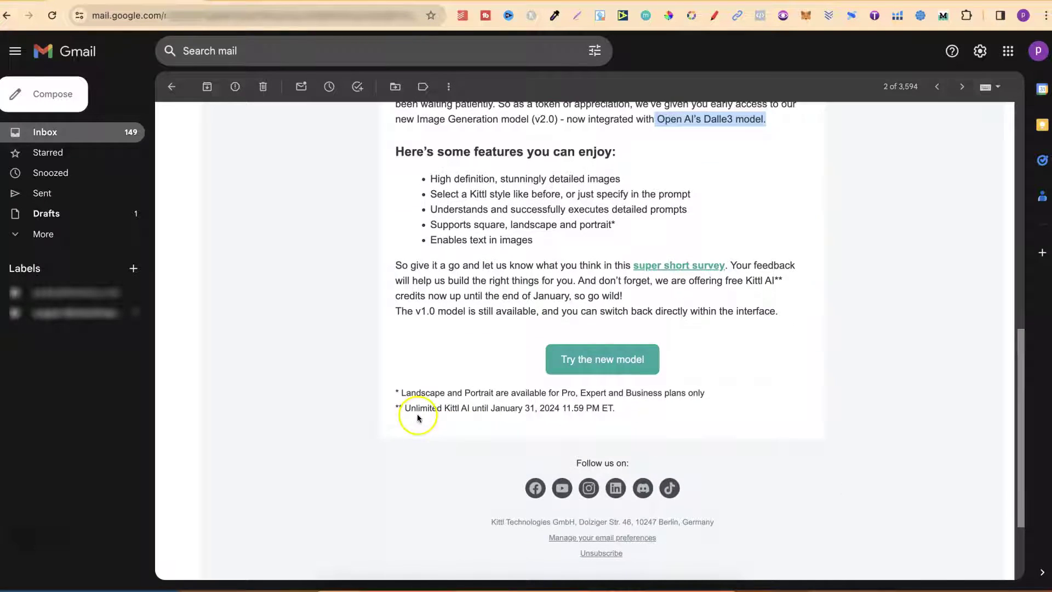
drag(404, 408, 610, 418)
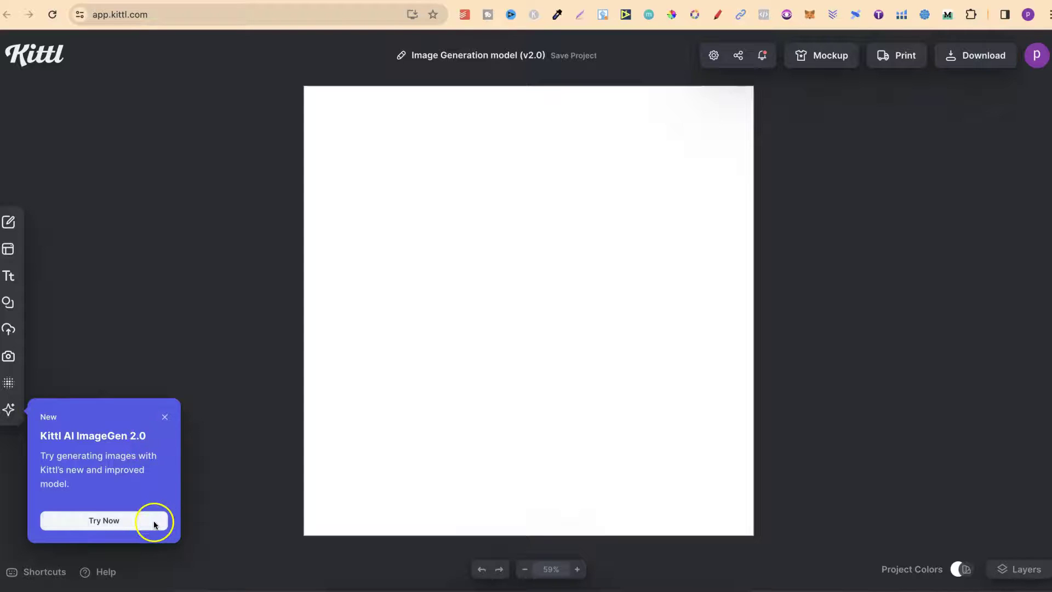
Step: Accept Try Now on the ImageGen 2.0 popup and close the follow-up notice, keeping Kittl AI open
click(119, 525)
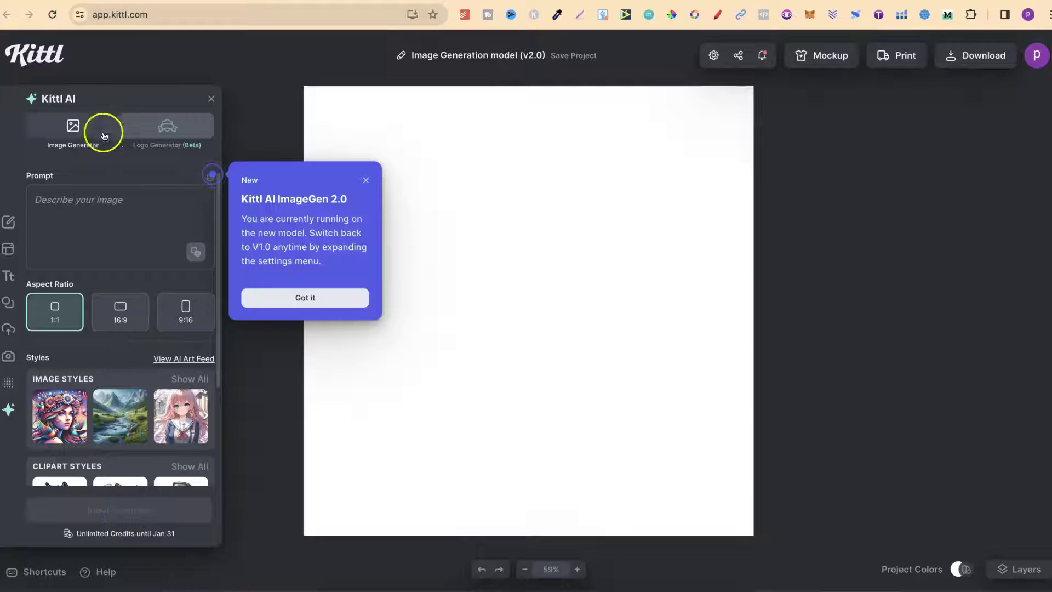
click(213, 99)
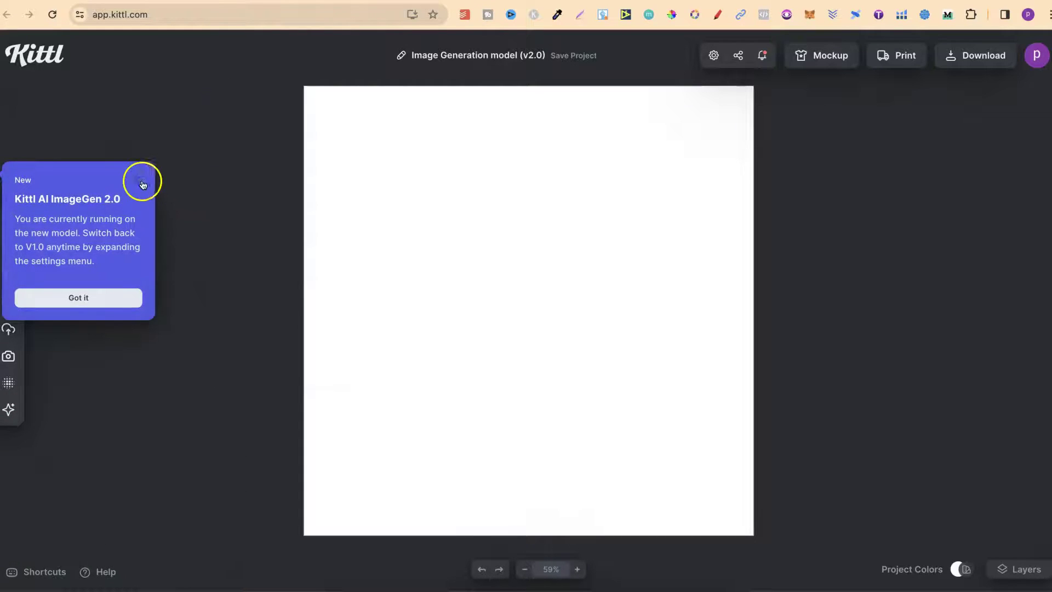
click(142, 185)
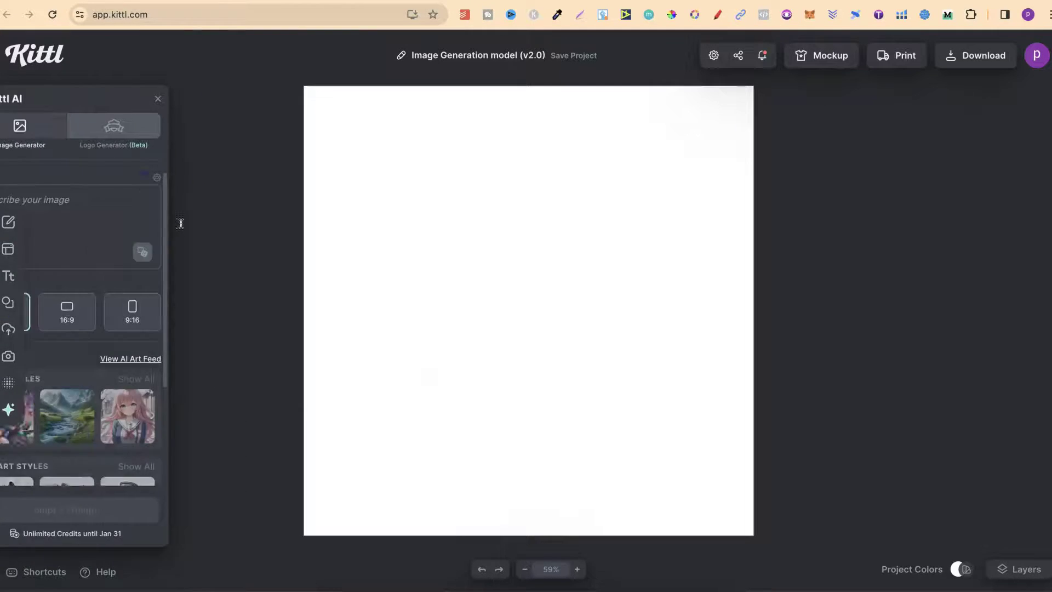
Step: Reopen Kittl AI from the left rail and confirm the model version is V2.0
click(214, 103)
mouse_move(7, 406)
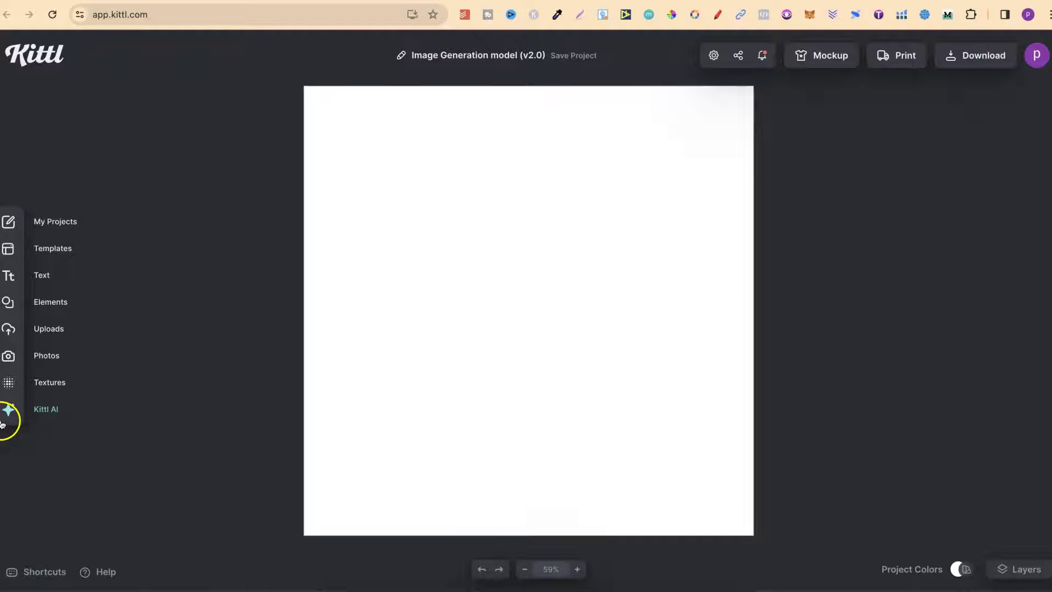
click(55, 411)
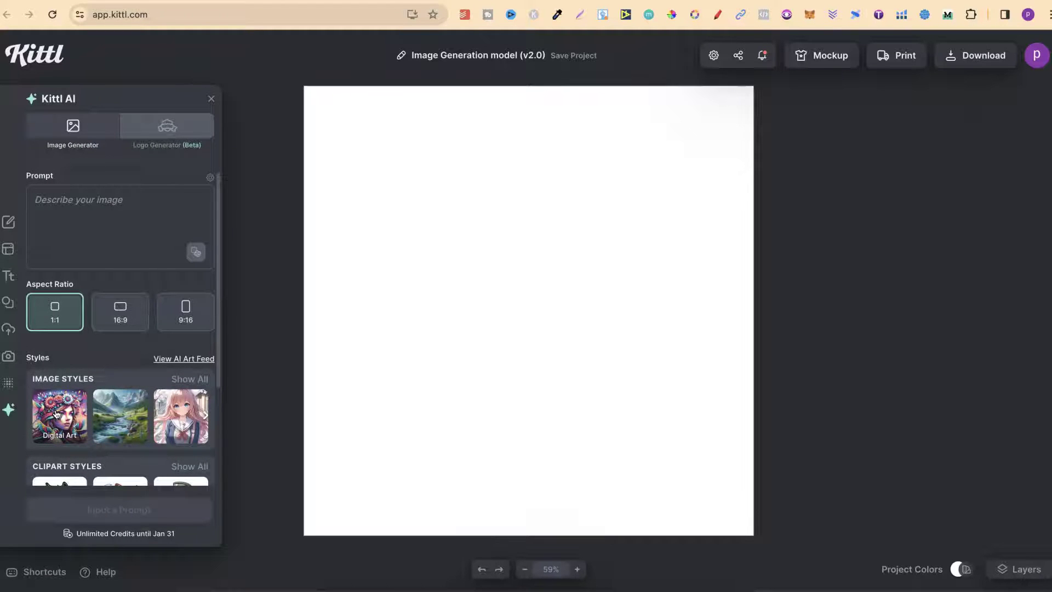
click(210, 178)
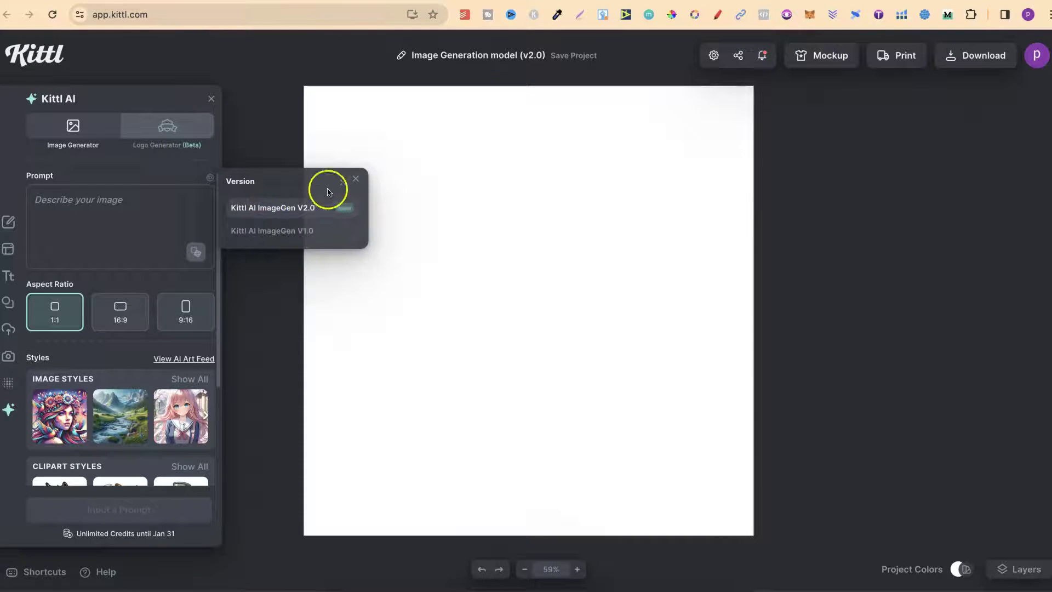
click(356, 179)
Step: Compare the aspect ratio options and keep the square 1:1 ratio
click(118, 198)
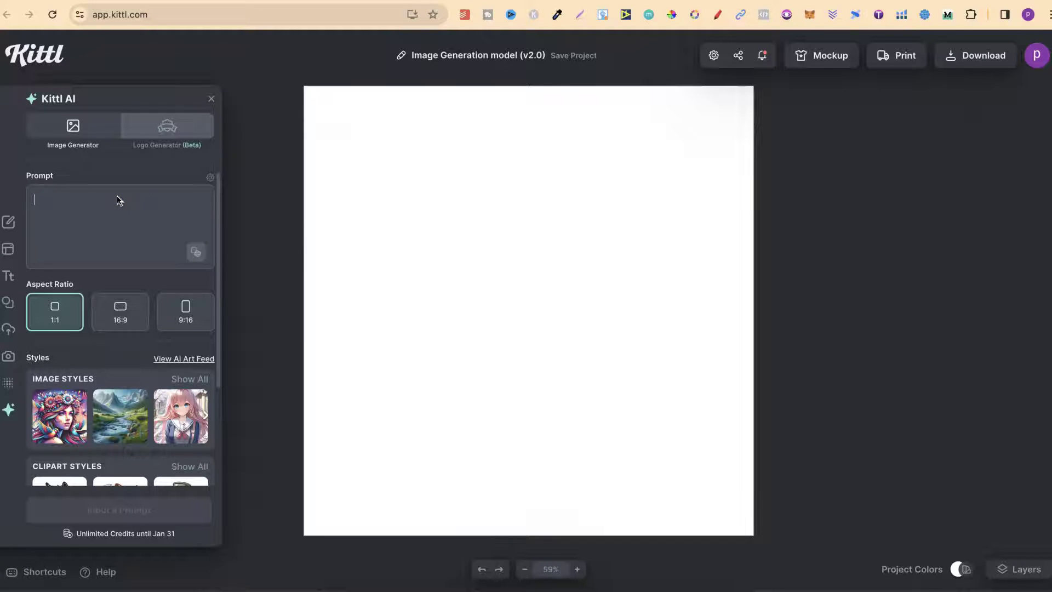
click(196, 253)
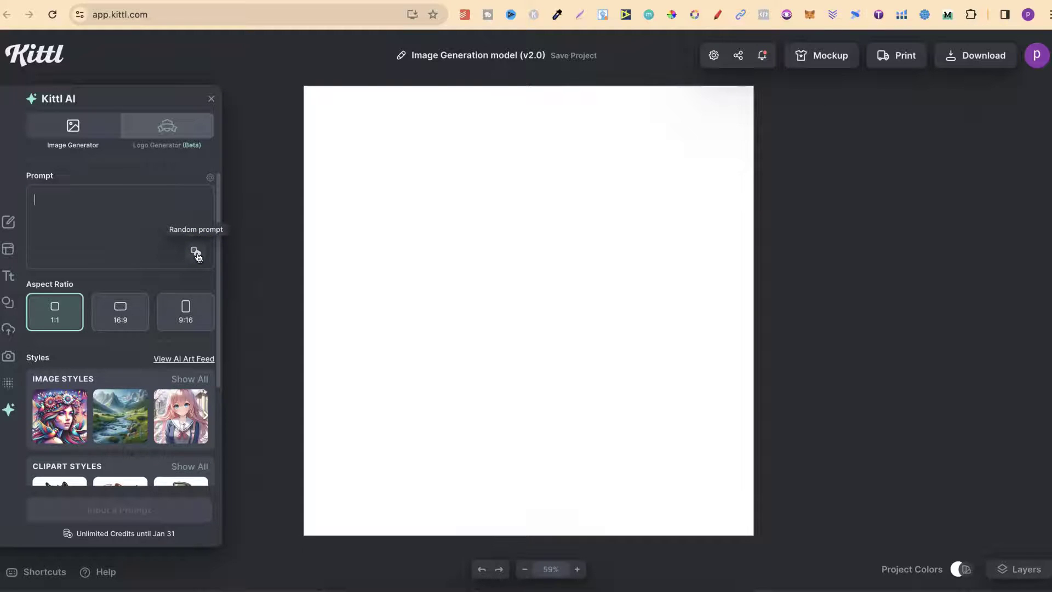
click(63, 320)
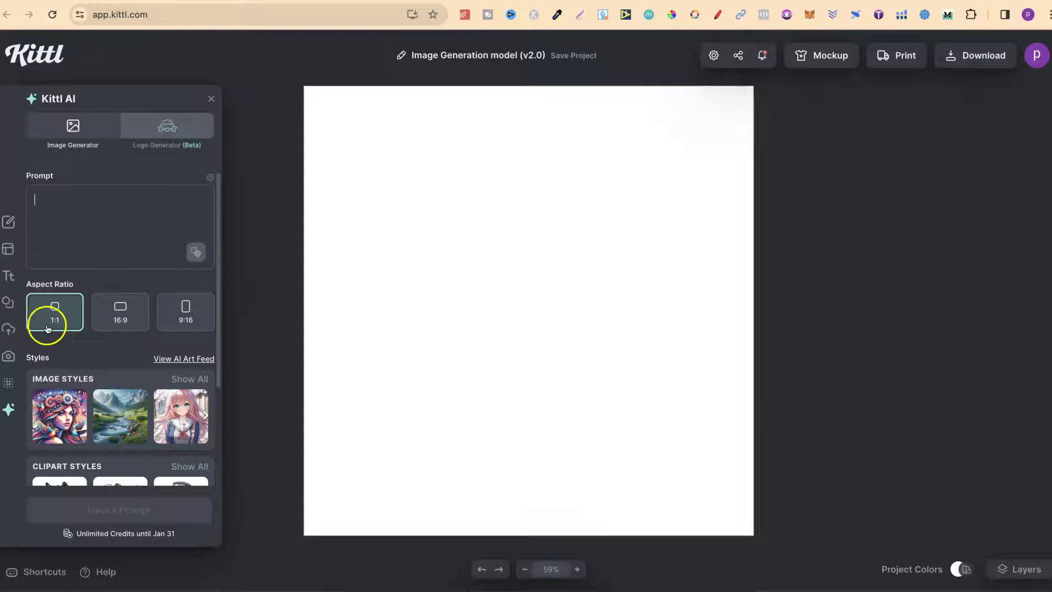
click(107, 318)
click(44, 321)
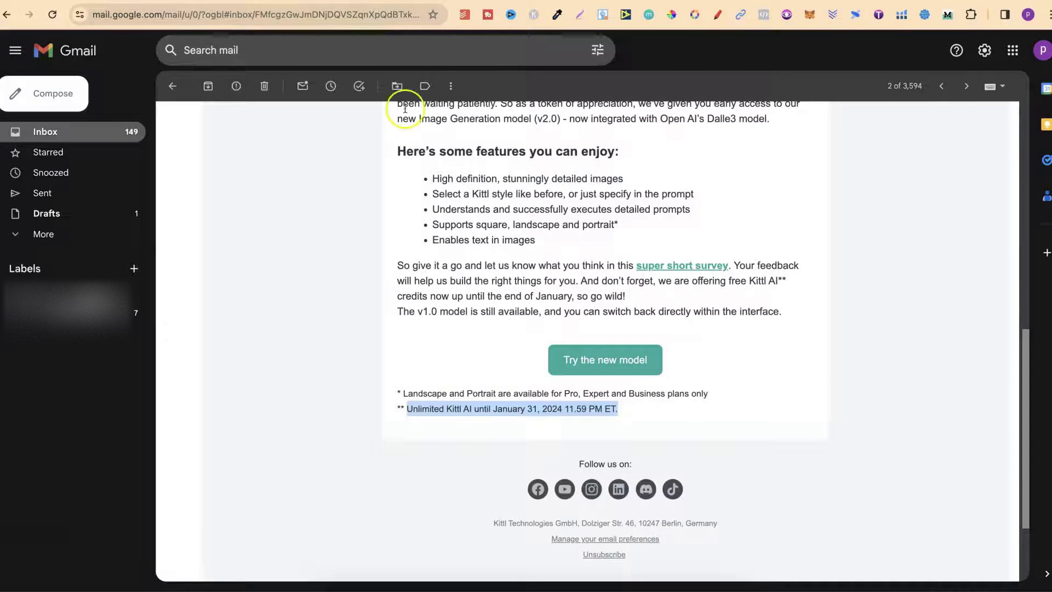
Step: Highlight the "Landscape and Portrait are available for Pro" footnote, then return to the Kittl tab
click(834, 390)
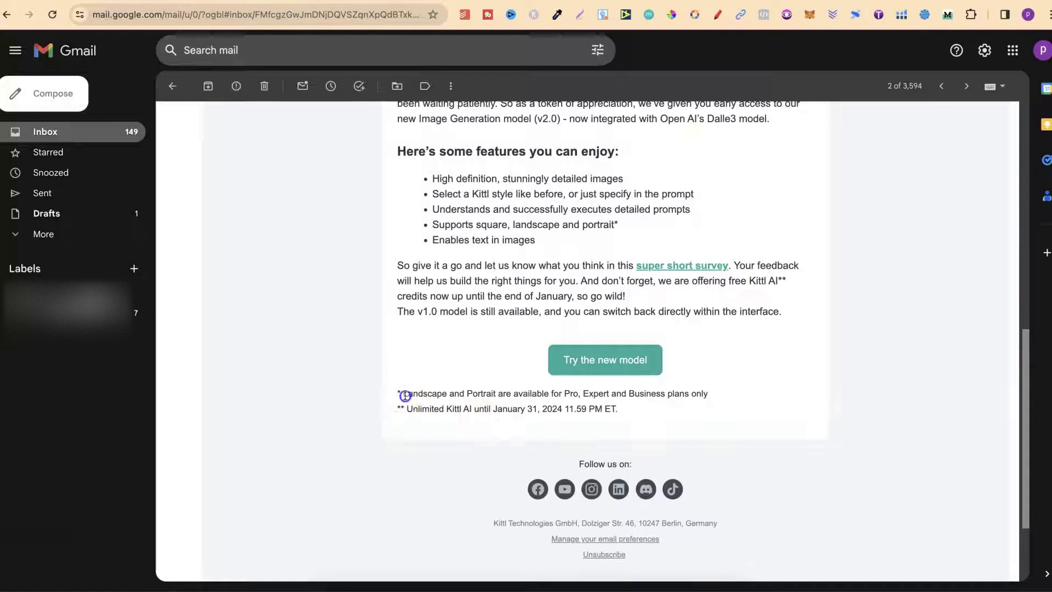
drag(404, 393, 578, 395)
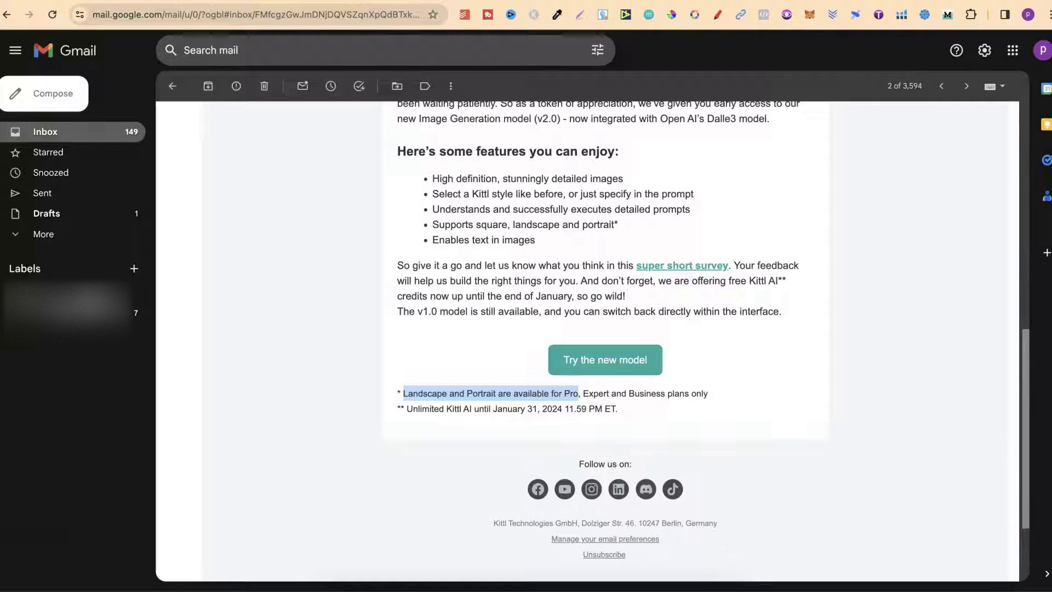
click(274, 2)
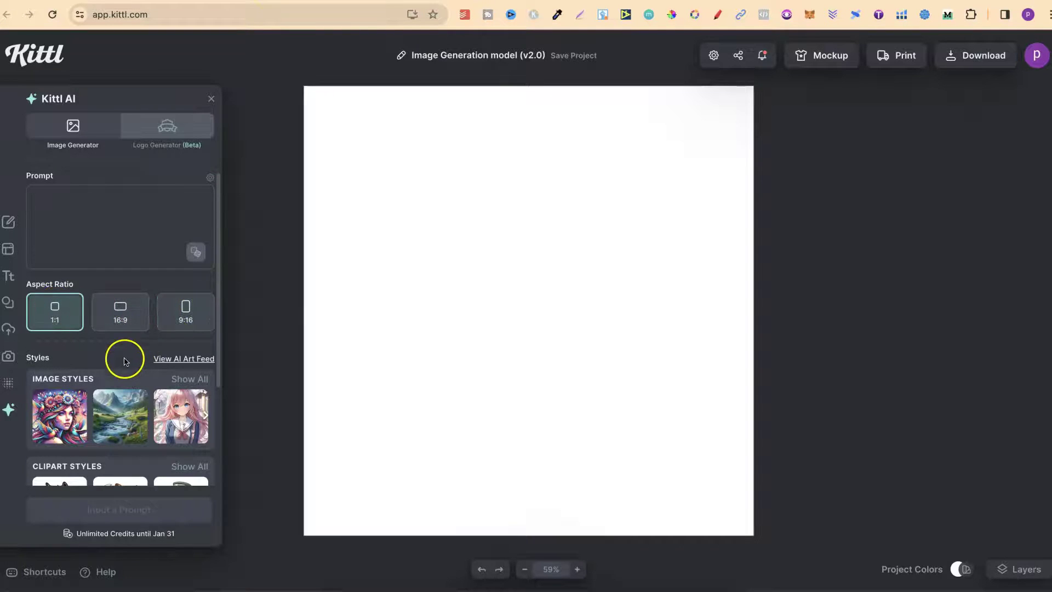
Step: Show all styles and preview the Psychedelic and Synthwave image styles
scroll(62, 233, down, 3)
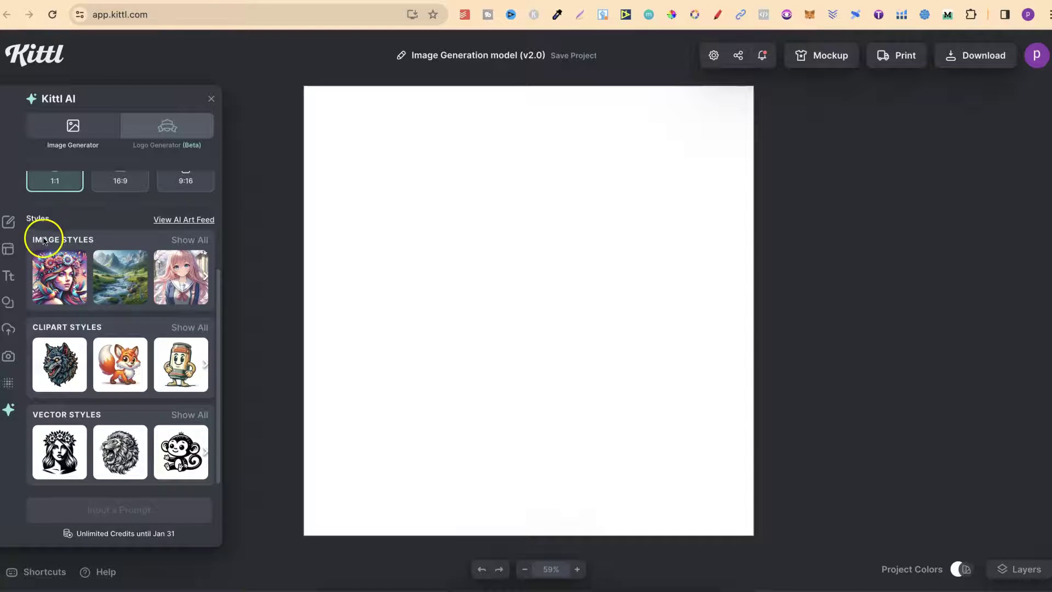
click(193, 244)
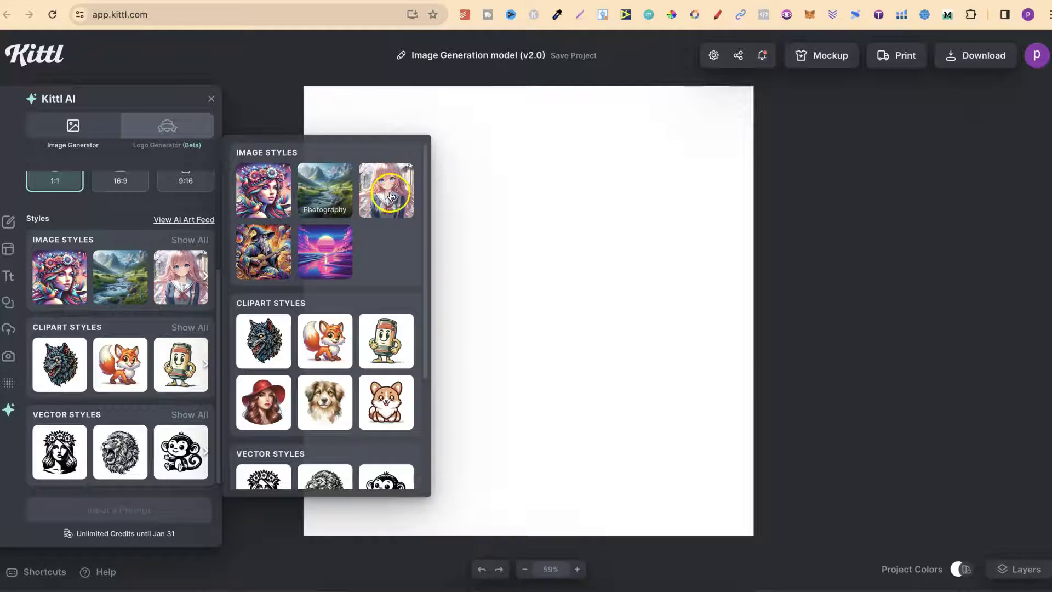
click(282, 247)
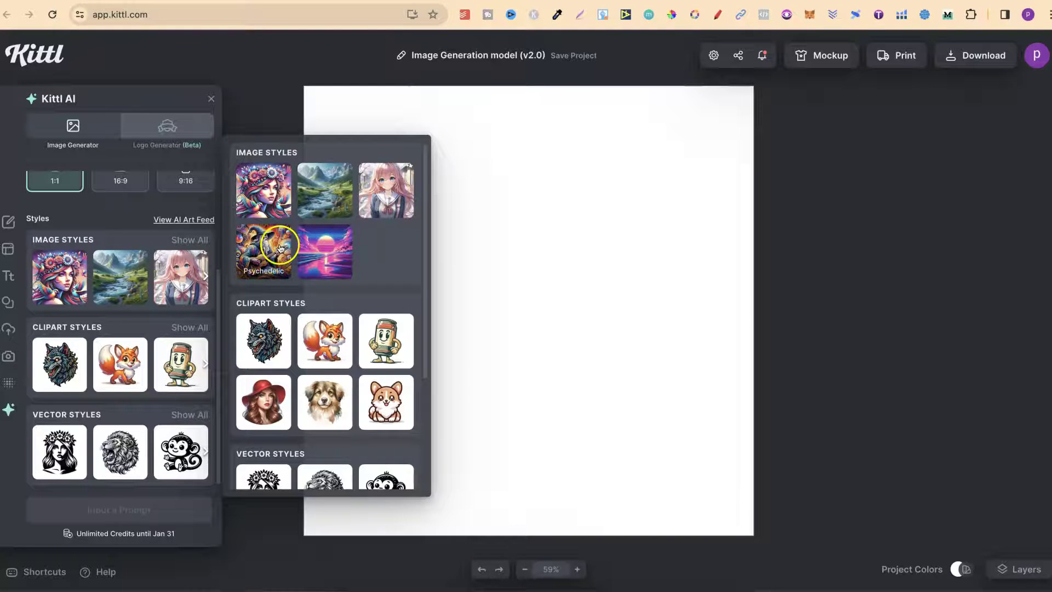
click(320, 239)
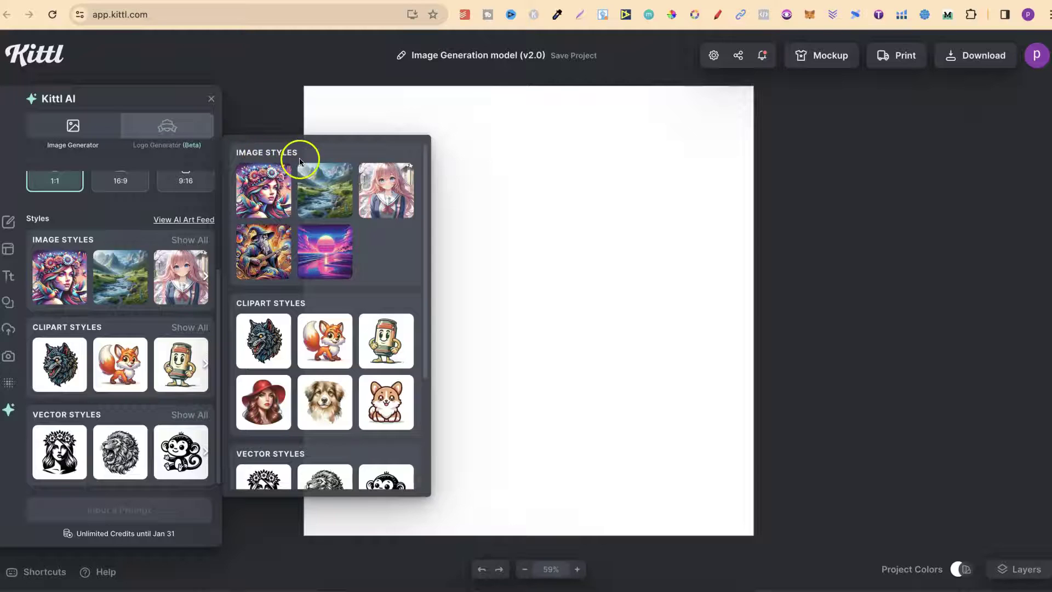
scroll(366, 275, down, 2)
scroll(367, 275, down, 1)
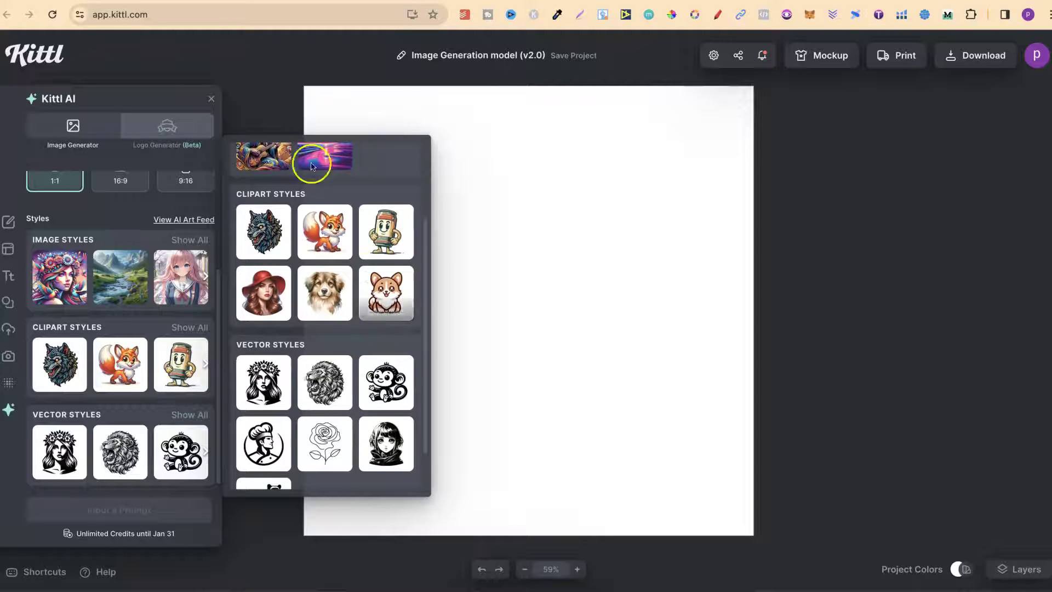
Step: Preview clipart styles such as Mascot and Detailed Drawing
click(246, 200)
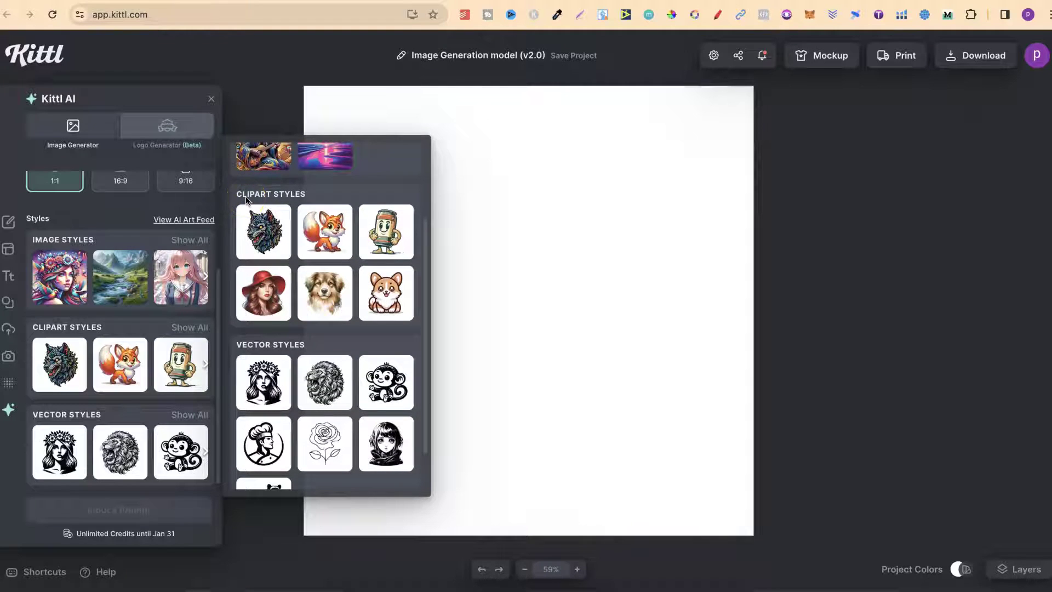
click(328, 188)
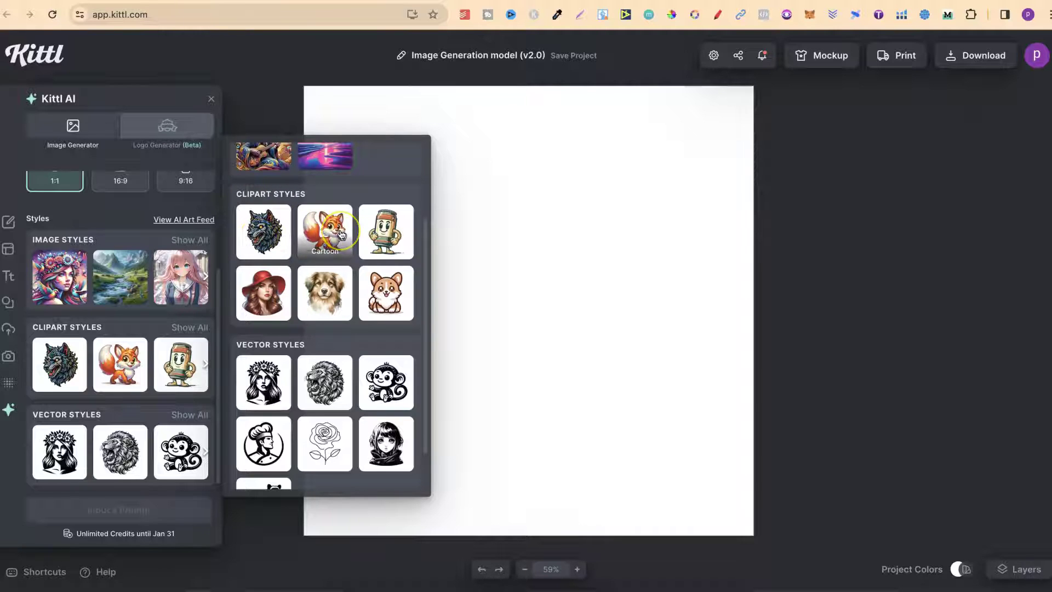
click(390, 235)
click(262, 292)
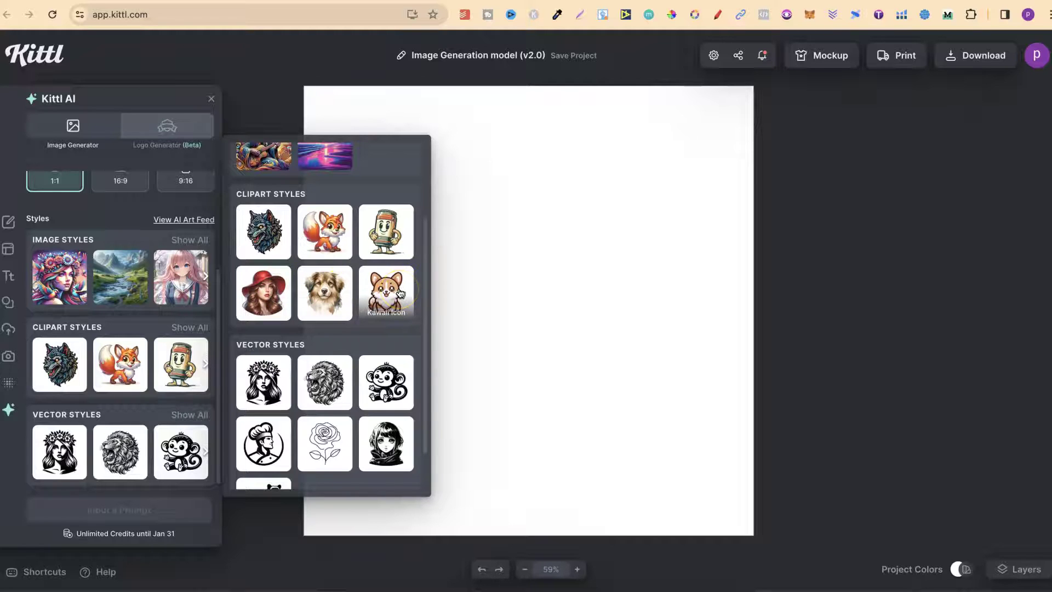
scroll(362, 357, down, 2)
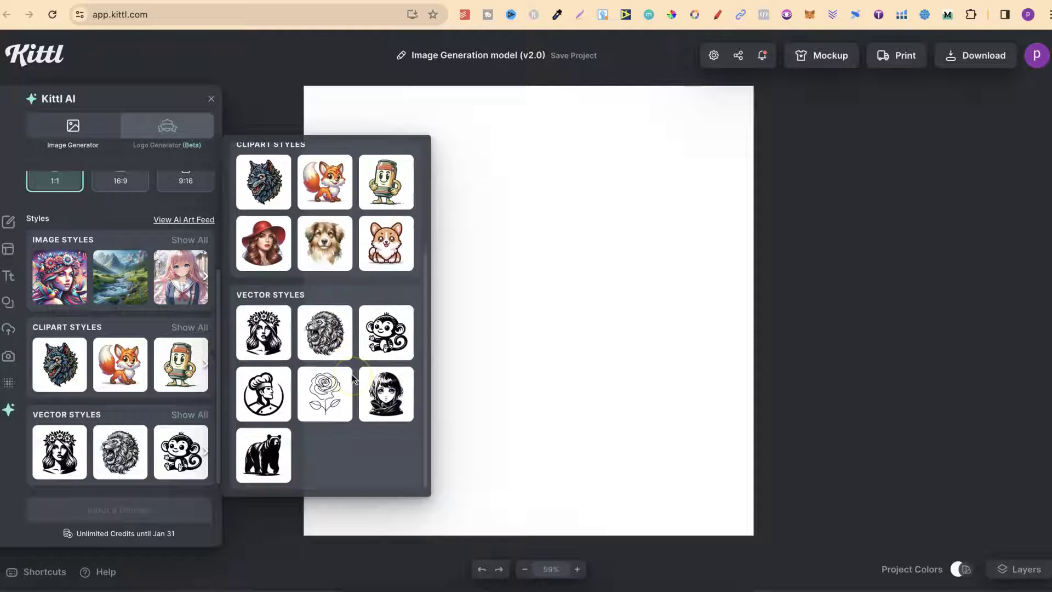
Step: Preview vector styles including Cartoon, Line Art, Anime Vector and Silhouette, then close the list
click(263, 322)
click(324, 326)
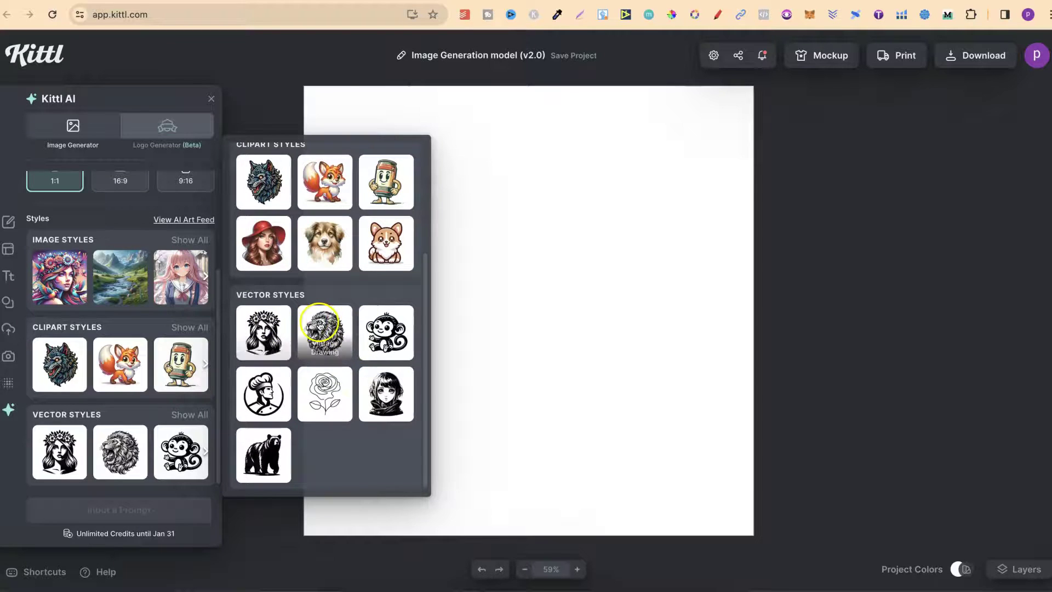
click(385, 332)
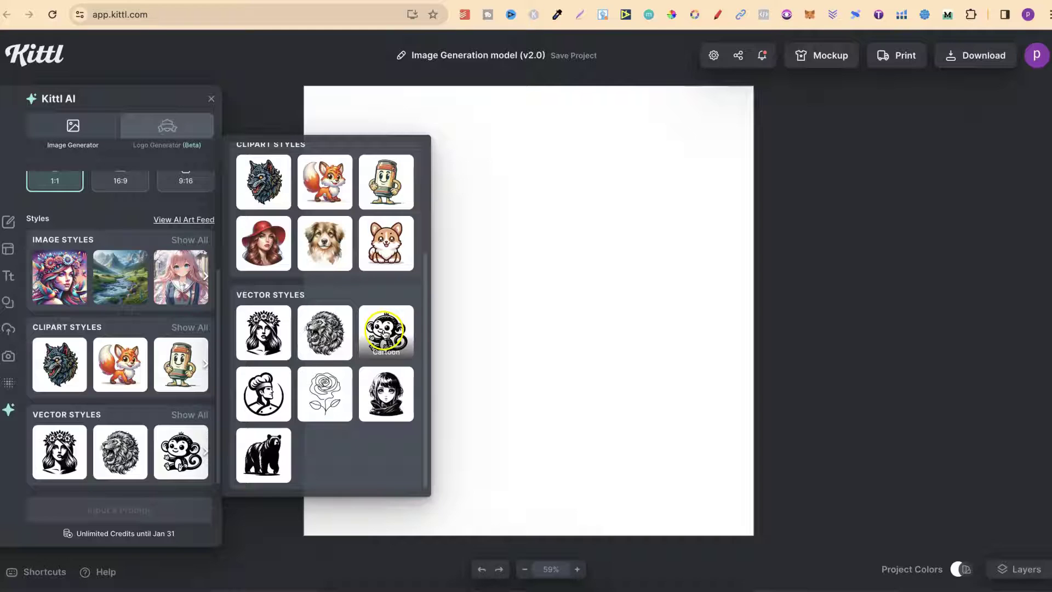
click(263, 388)
click(327, 384)
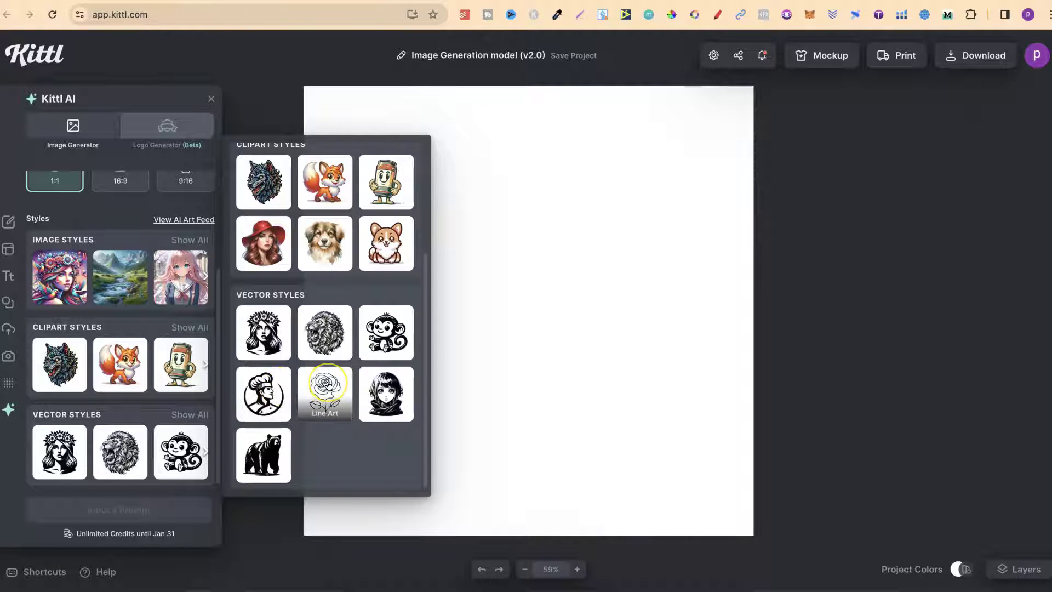
click(384, 398)
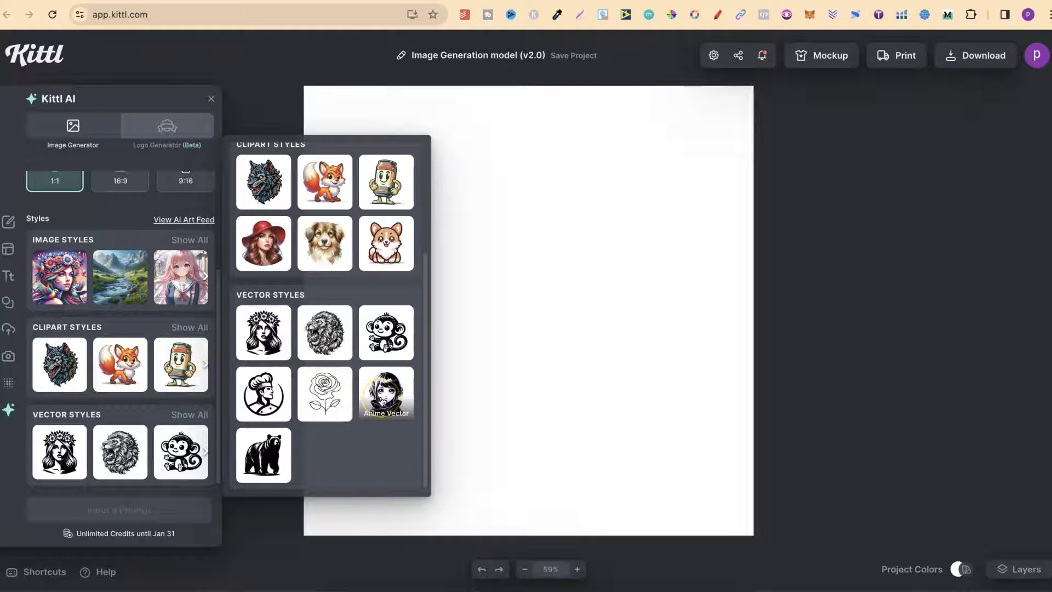
click(264, 455)
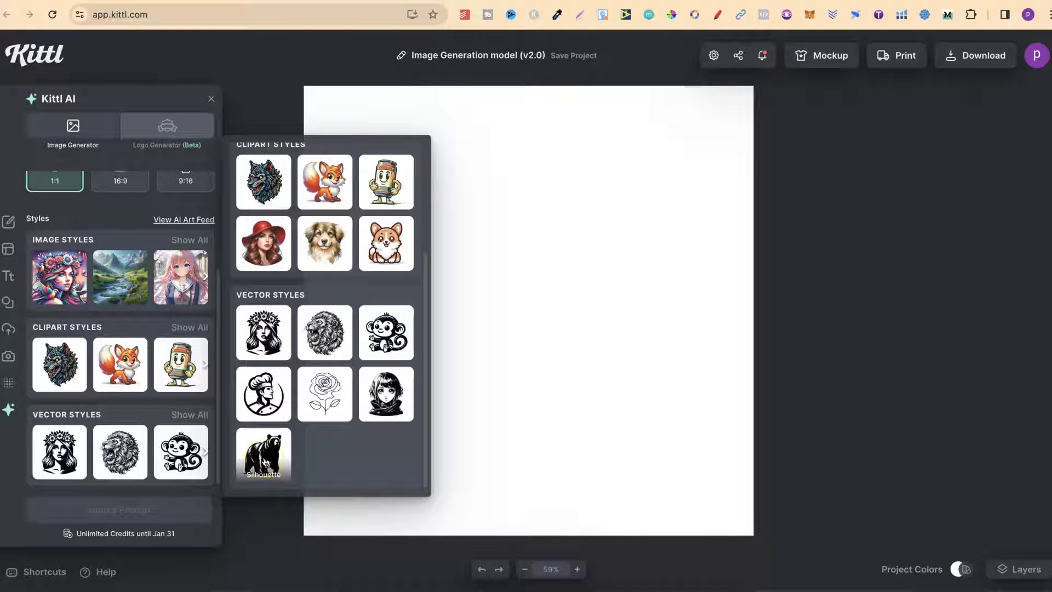
click(129, 224)
click(170, 220)
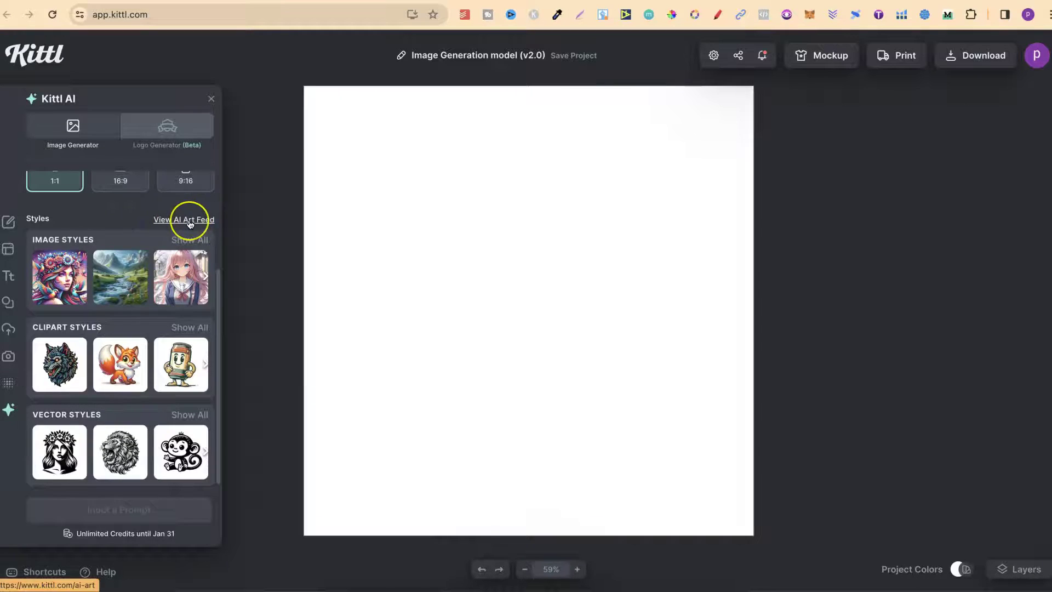
click(192, 221)
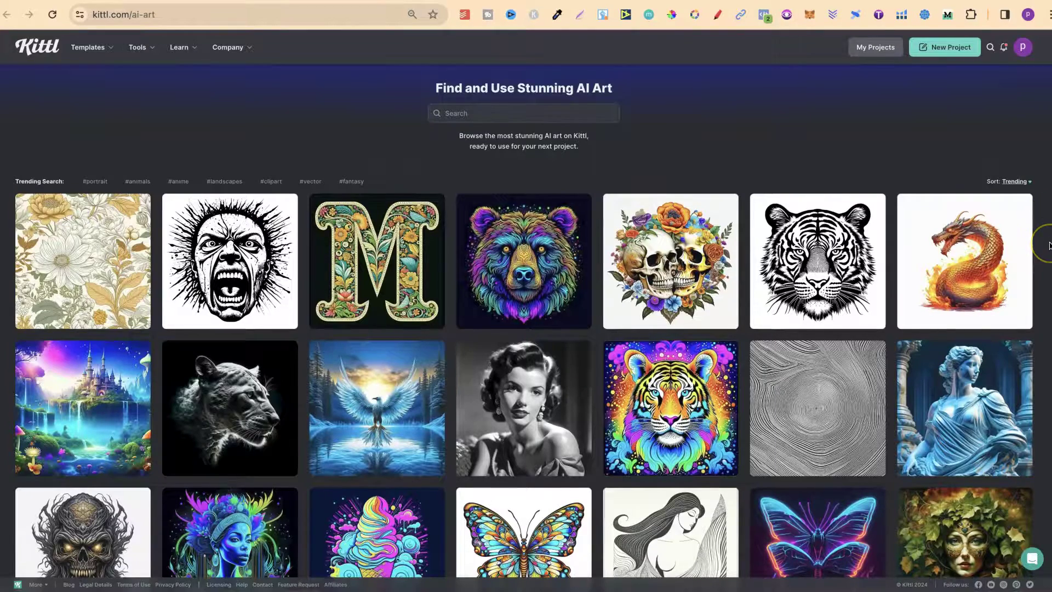
scroll(1049, 245, down, 4)
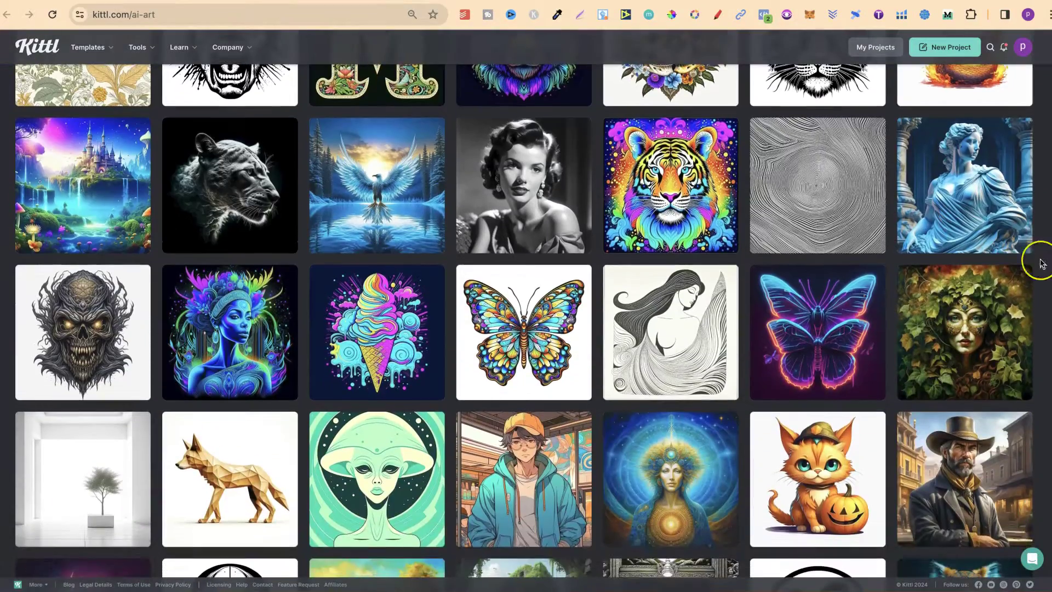
scroll(1044, 253, down, 5)
scroll(1043, 264, down, 7)
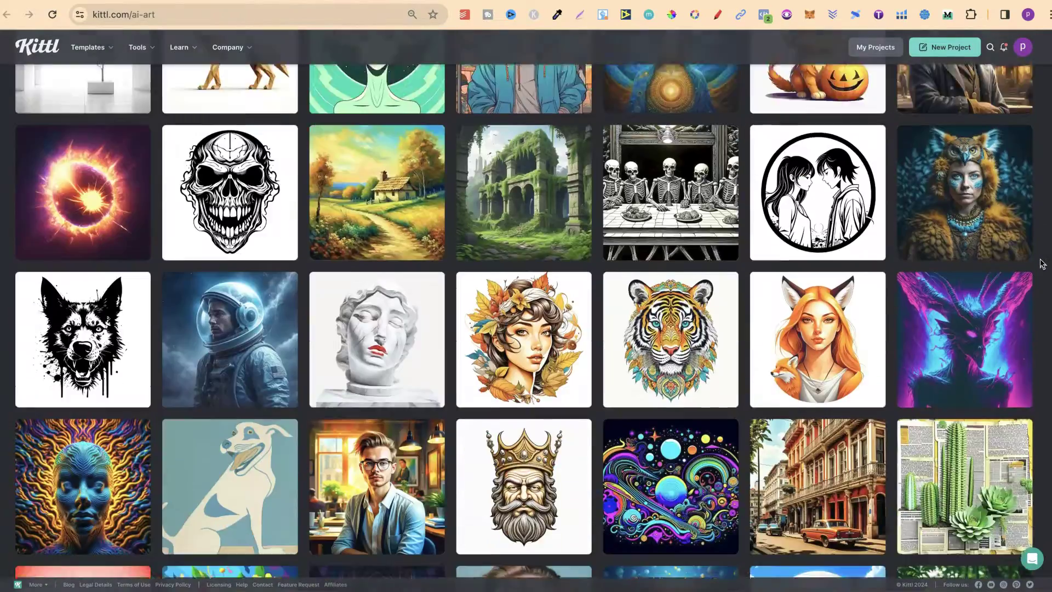
scroll(1042, 263, down, 2)
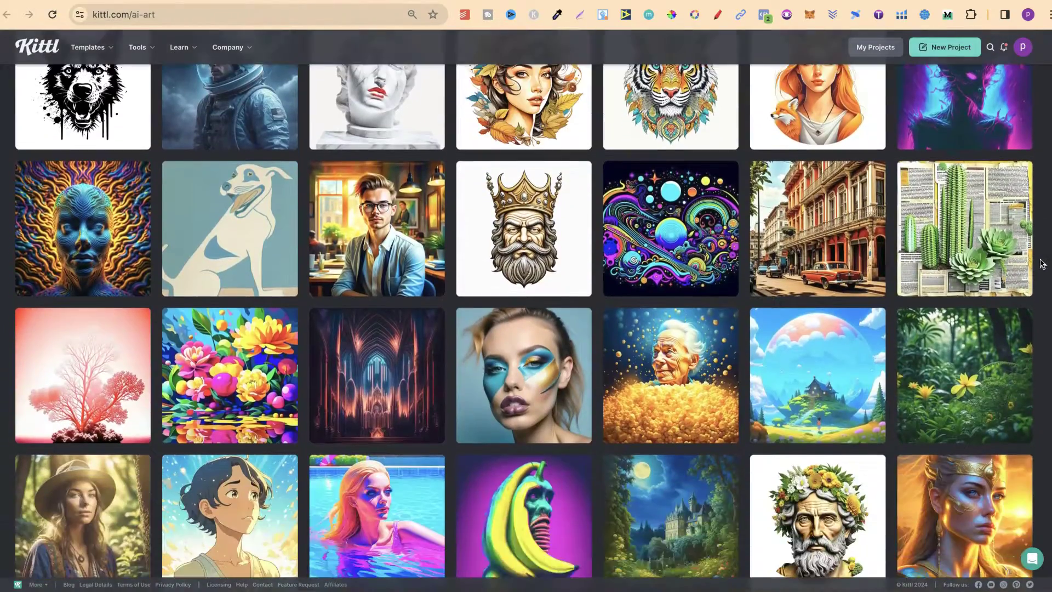
scroll(1043, 264, down, 4)
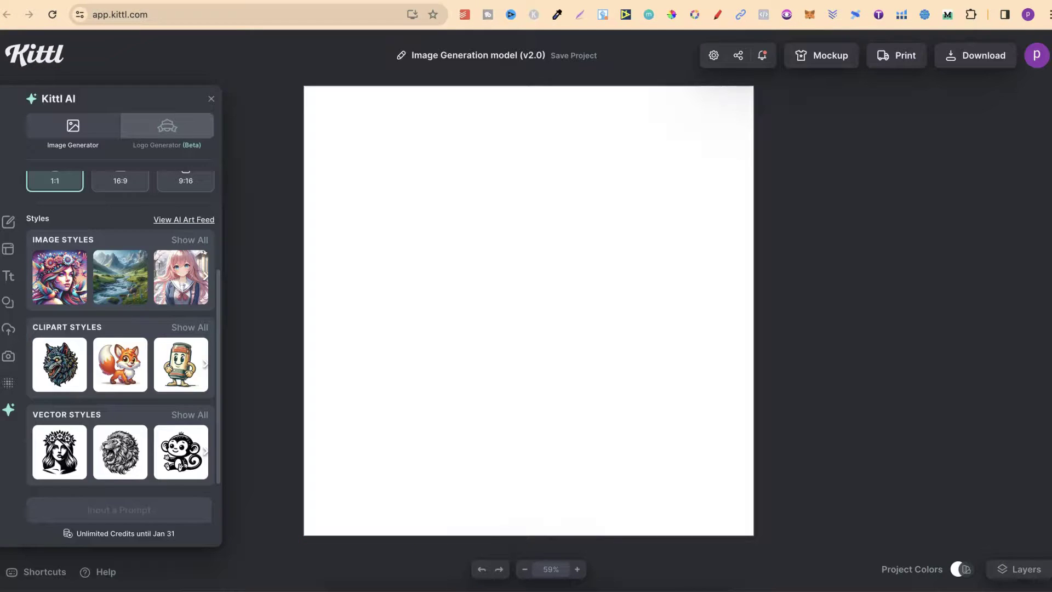
scroll(129, 383, up, 3)
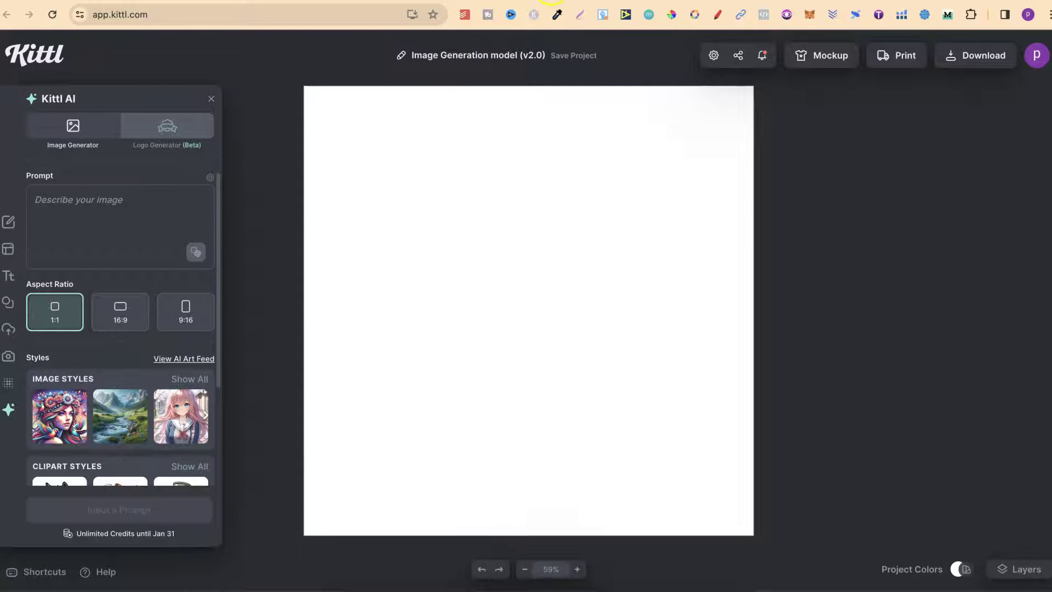
key(ctrl+Tab)
click(75, 186)
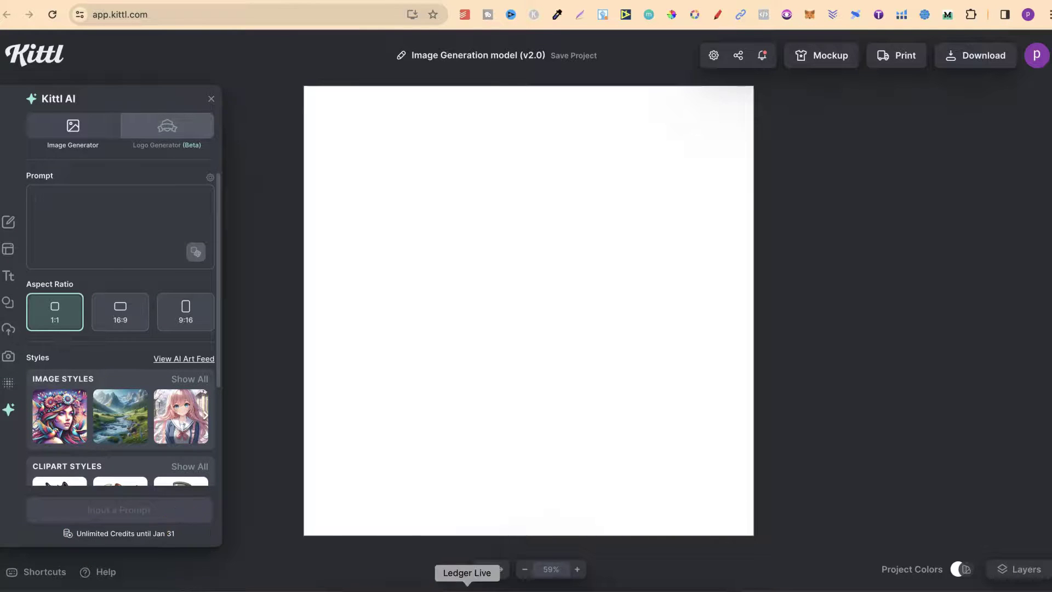
Step: Paste the coloring-page puppy prompt and generate the image at 1:1
click(56, 198)
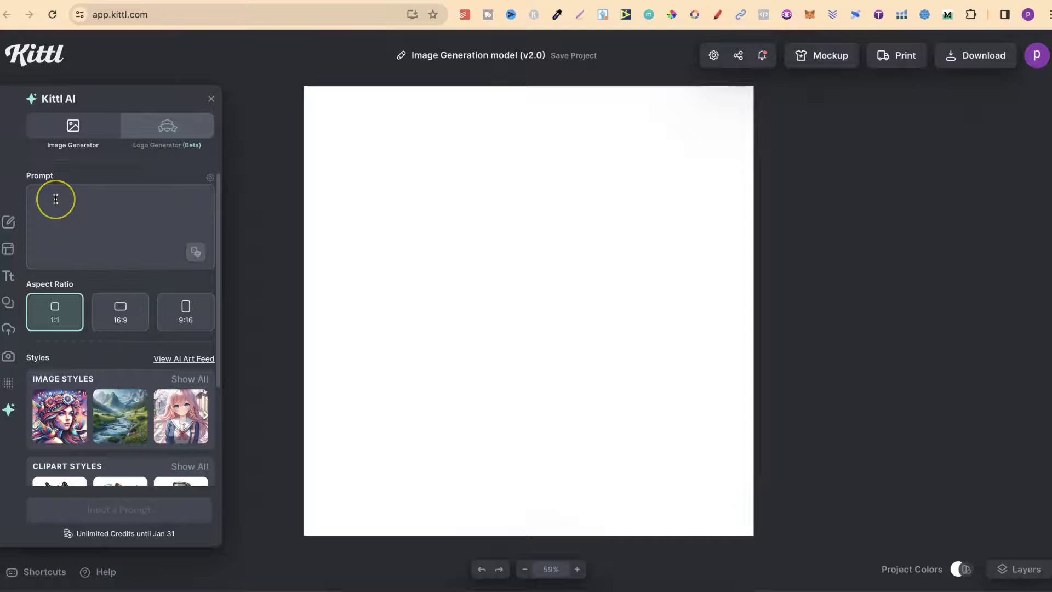
text(black and white kids coloring page of a cute puppy with big eyes)
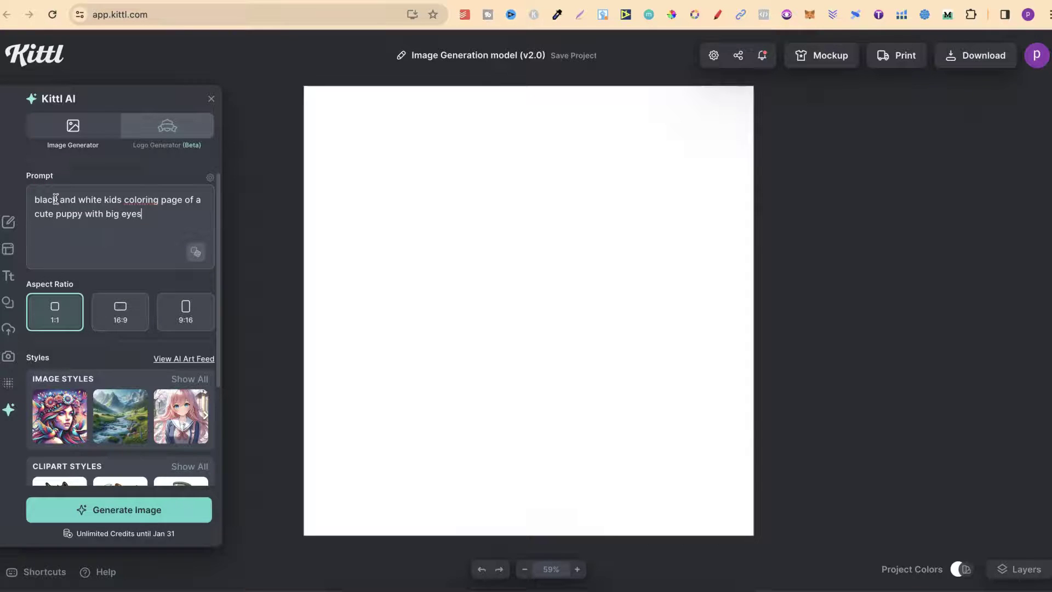
scroll(130, 286, down, 3)
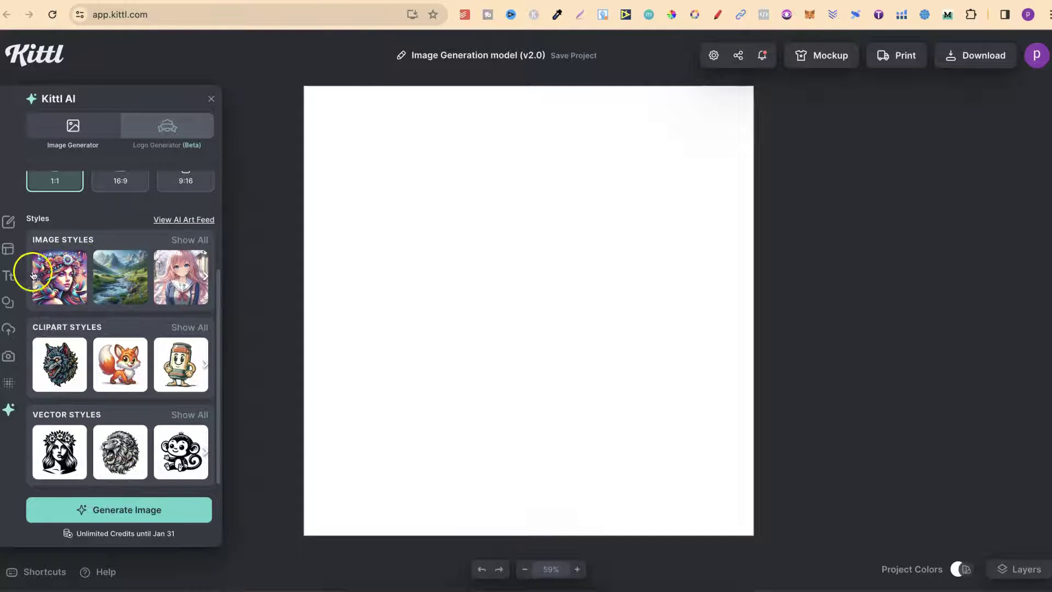
scroll(154, 213, up, 3)
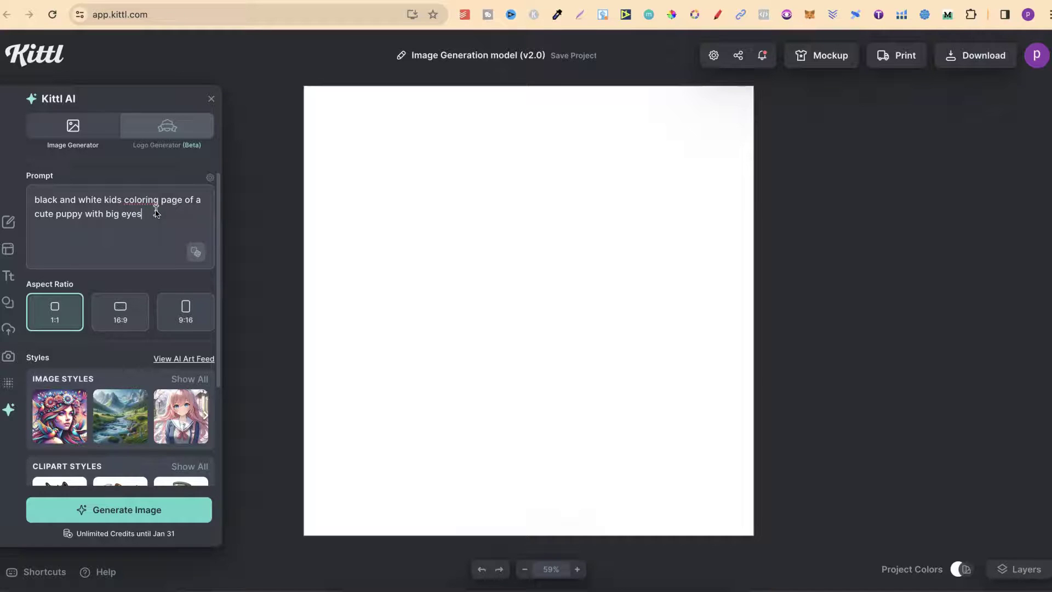
click(155, 469)
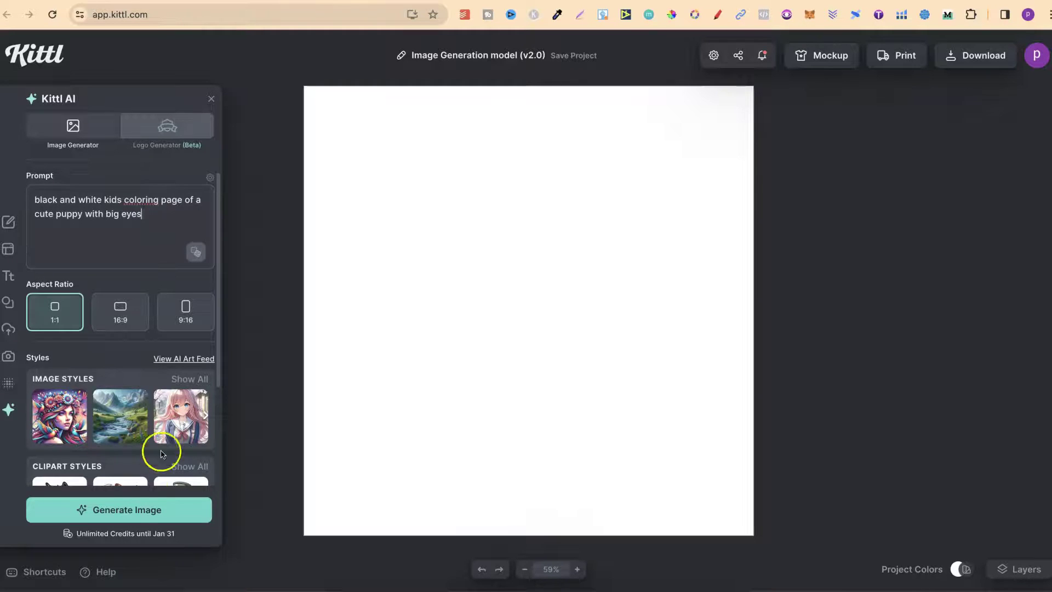
click(137, 511)
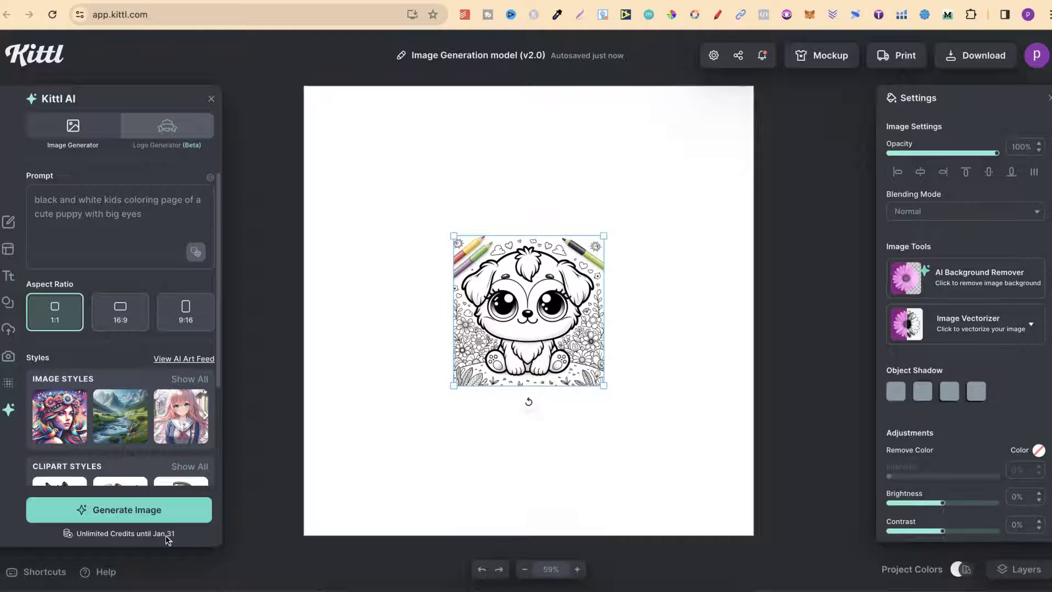
Step: Stretch the puppy coloring page by its corners to fill the page, then delete it
click(166, 535)
click(640, 574)
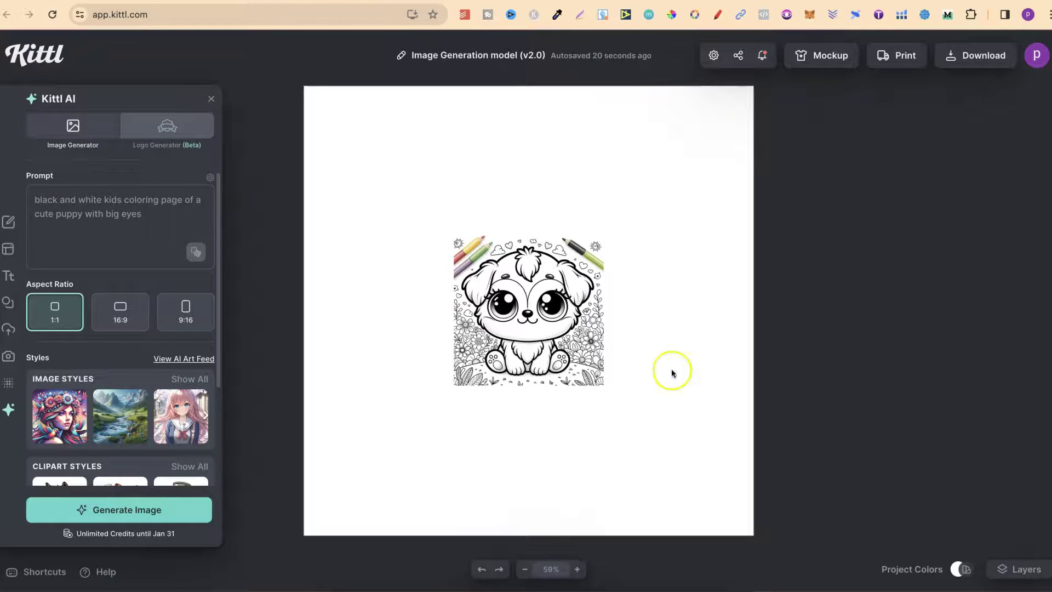
click(482, 375)
drag(453, 387, 315, 525)
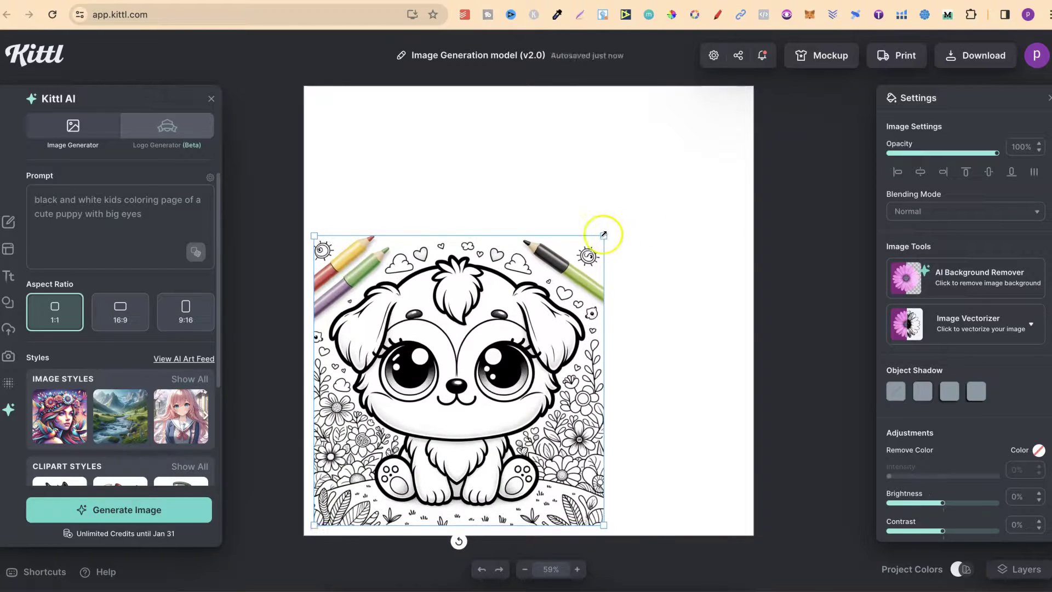
drag(601, 232, 732, 85)
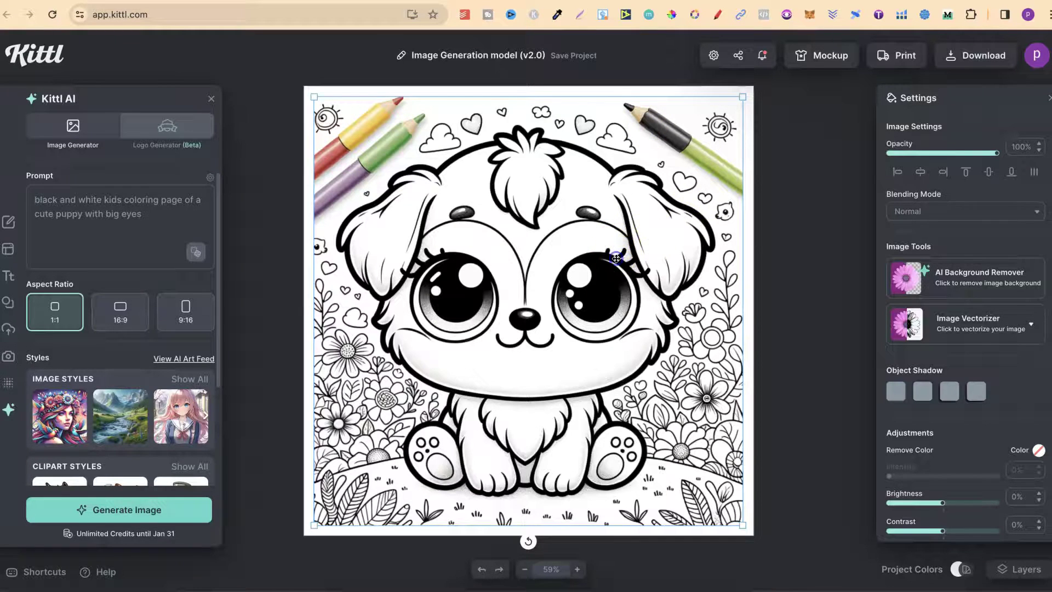
key(Delete)
Step: Pick the Line Art vector style and regenerate the big-eyed puppy prompt
scroll(76, 378, down, 3)
click(188, 422)
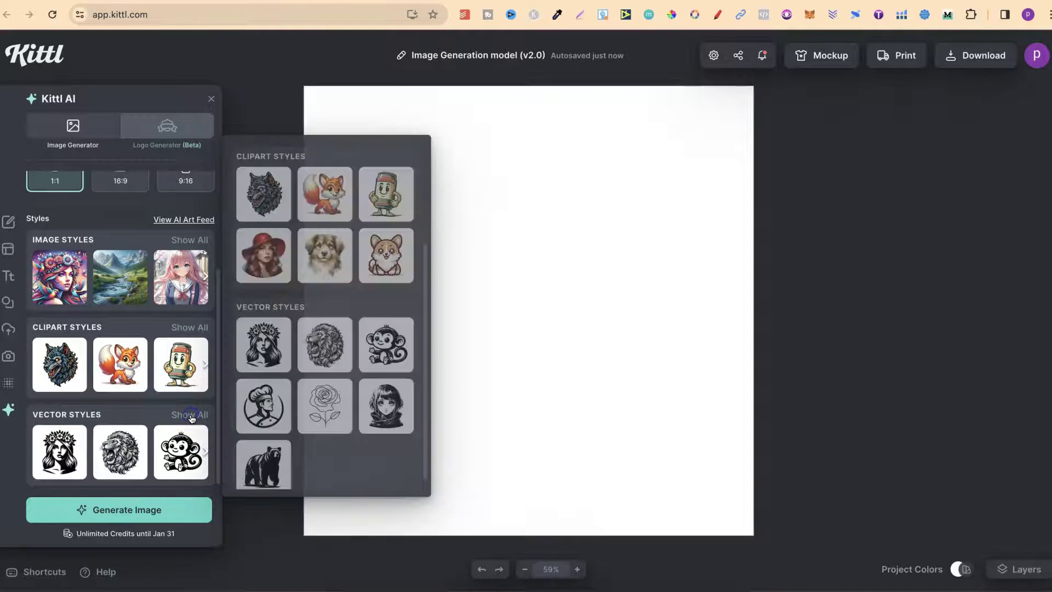
click(324, 387)
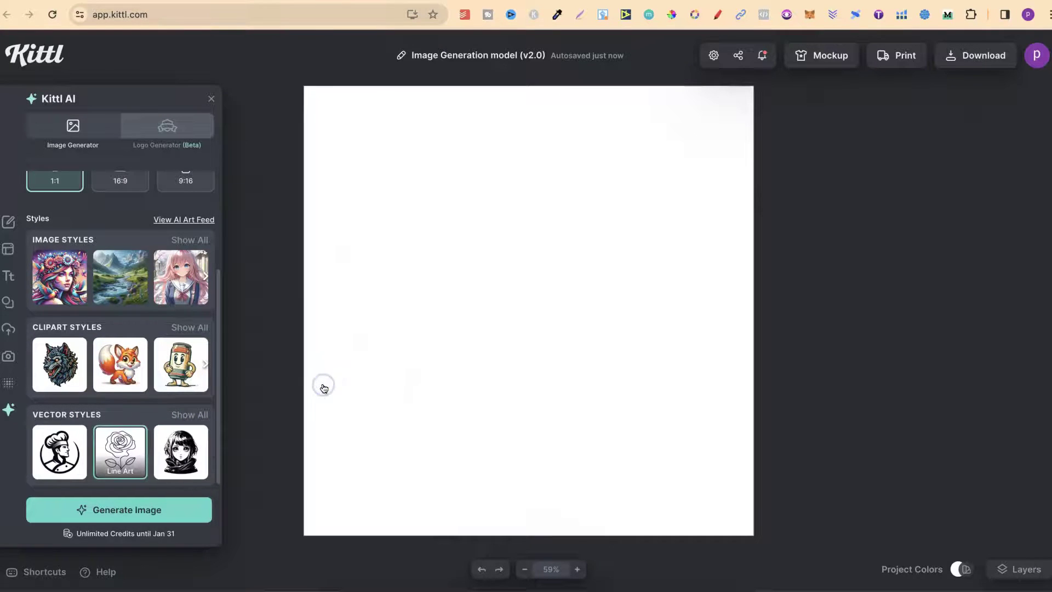
scroll(140, 324, up, 2)
scroll(140, 324, up, 1)
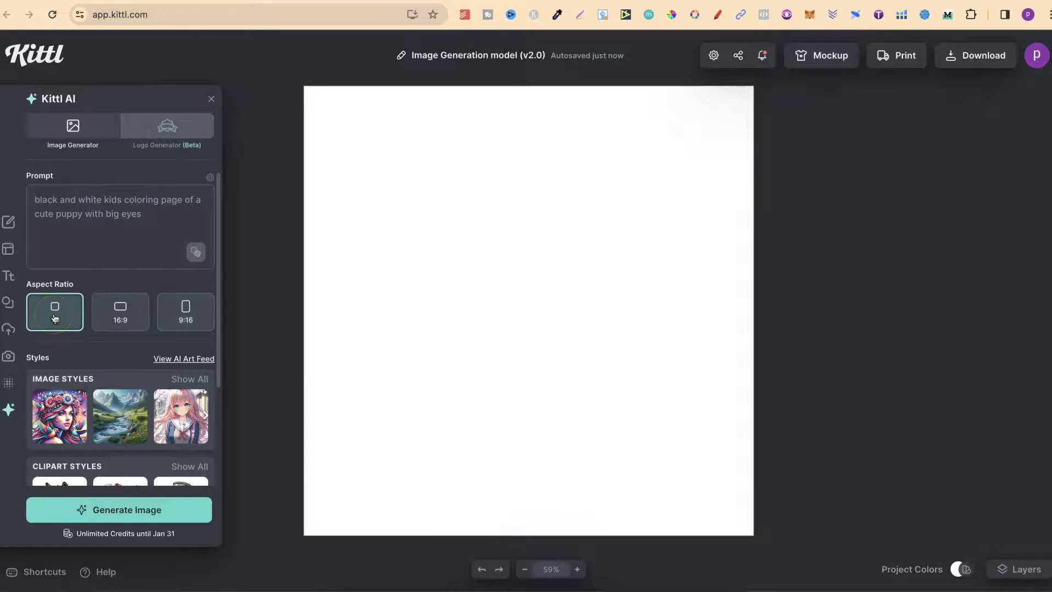
click(131, 510)
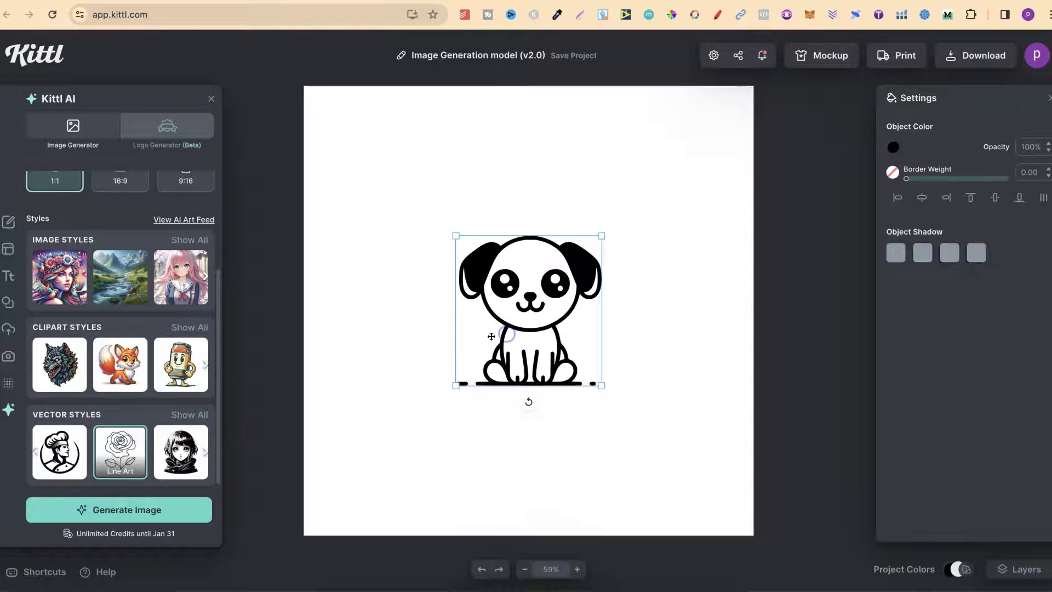
Step: Drag the line-art puppy's bottom-left and top-right corners outward to span the page, then deselect
drag(456, 385, 315, 518)
drag(603, 234, 734, 103)
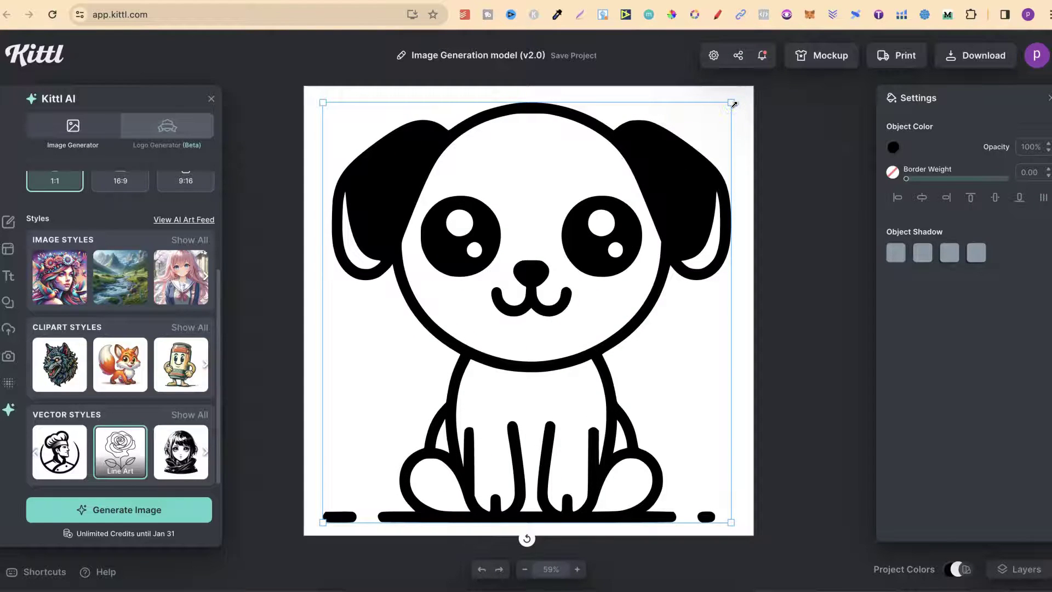
click(591, 219)
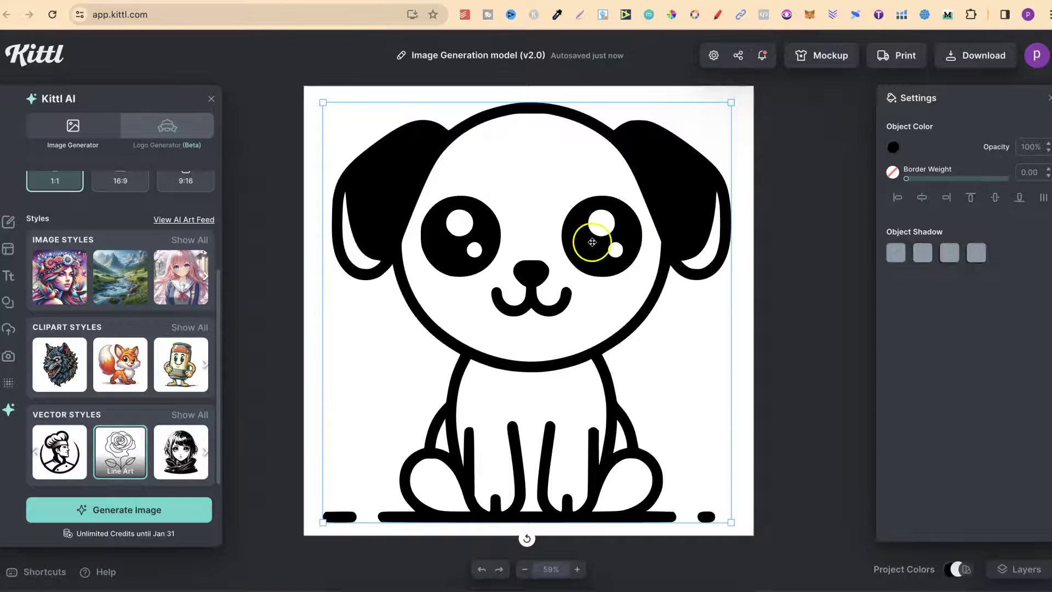
Step: Deselect the puppy and choose the T-Shirt Graphic clipart style from the full style list
click(561, 278)
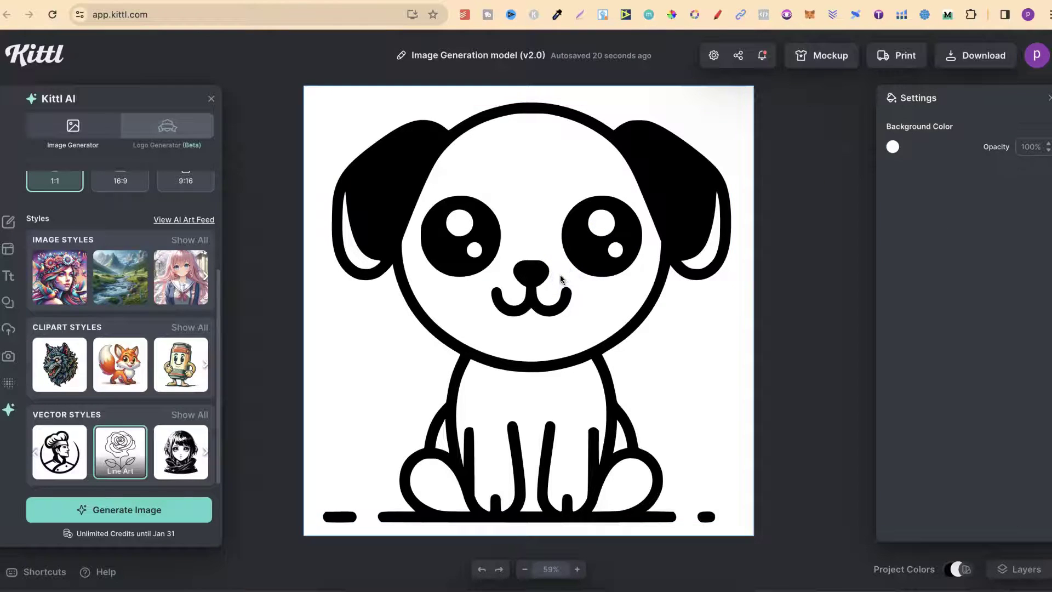
click(509, 292)
click(183, 226)
click(184, 236)
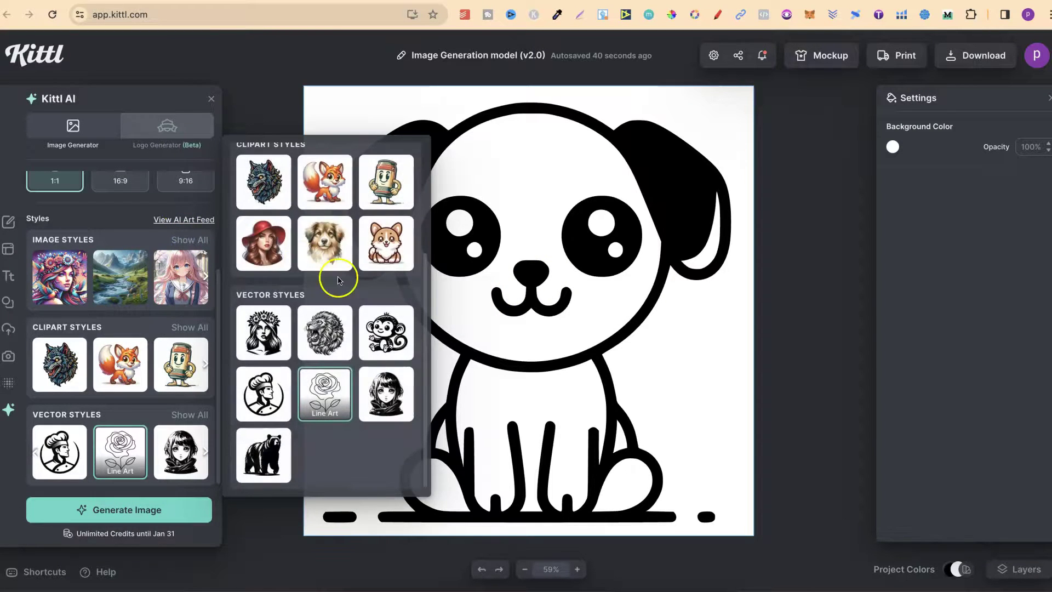
scroll(293, 238, up, 3)
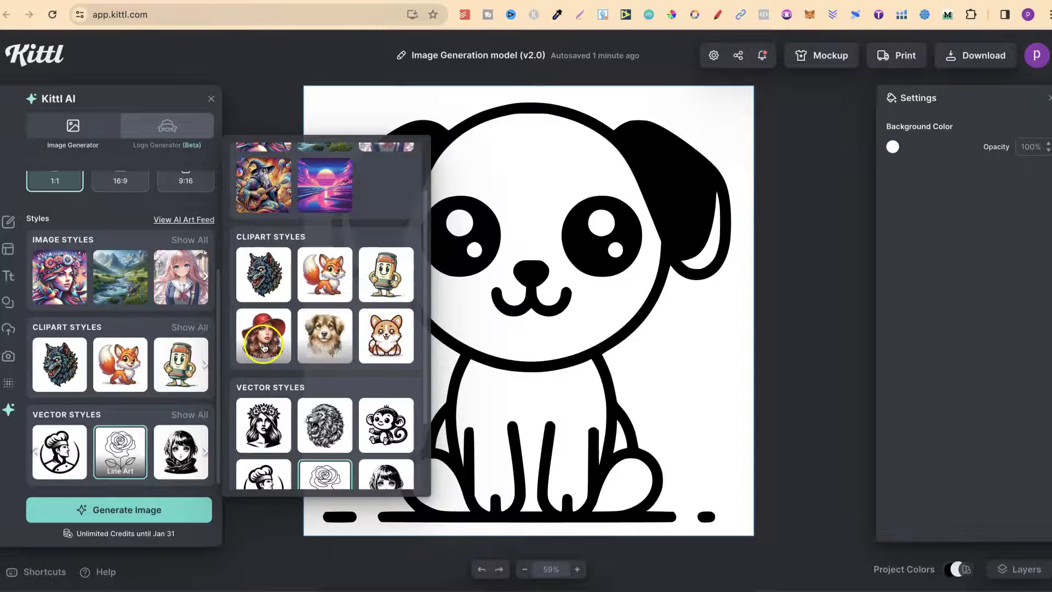
click(272, 276)
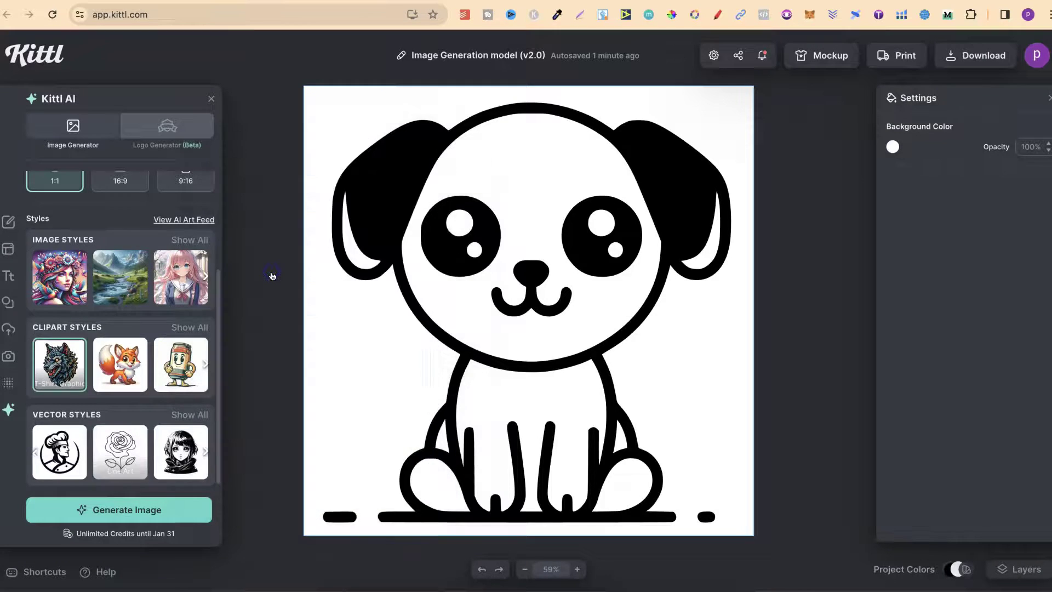
Step: Roll random prompts until "A moonlit beach with a shipwreck and mermaids" appears
scroll(174, 271, up, 3)
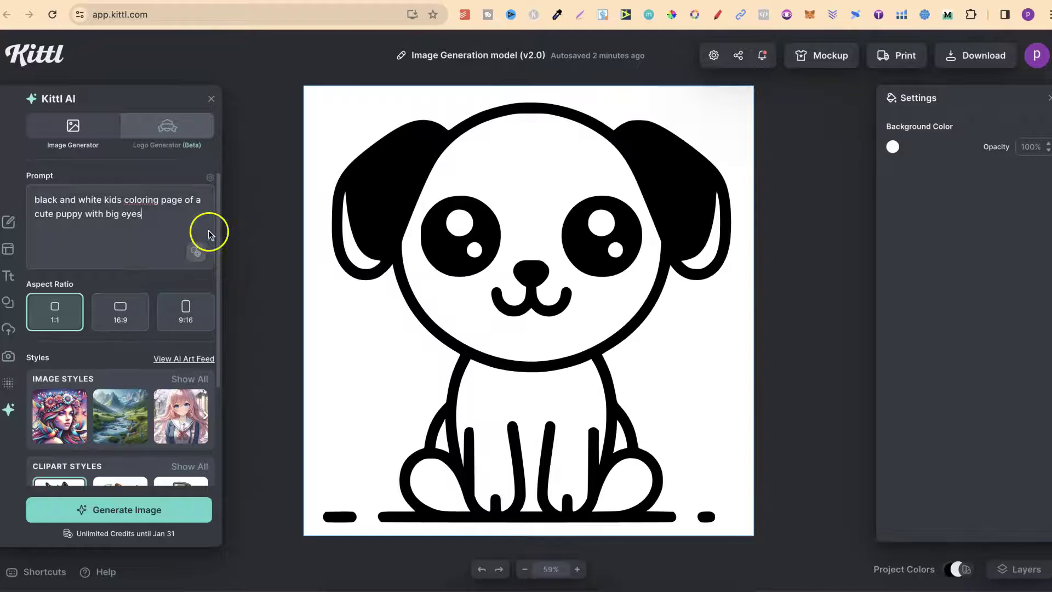
click(193, 253)
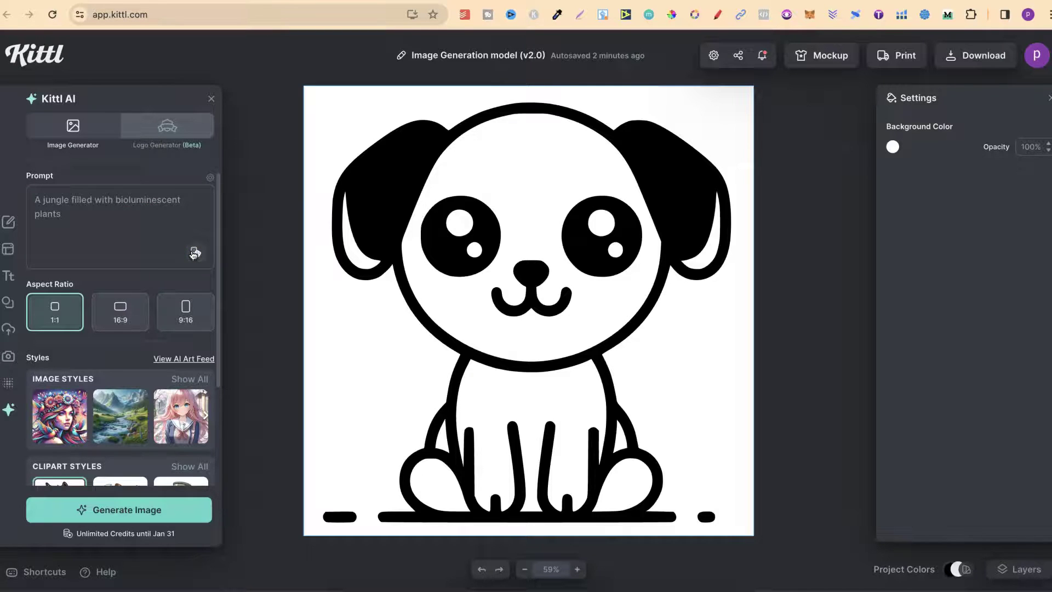
drag(114, 200, 187, 195)
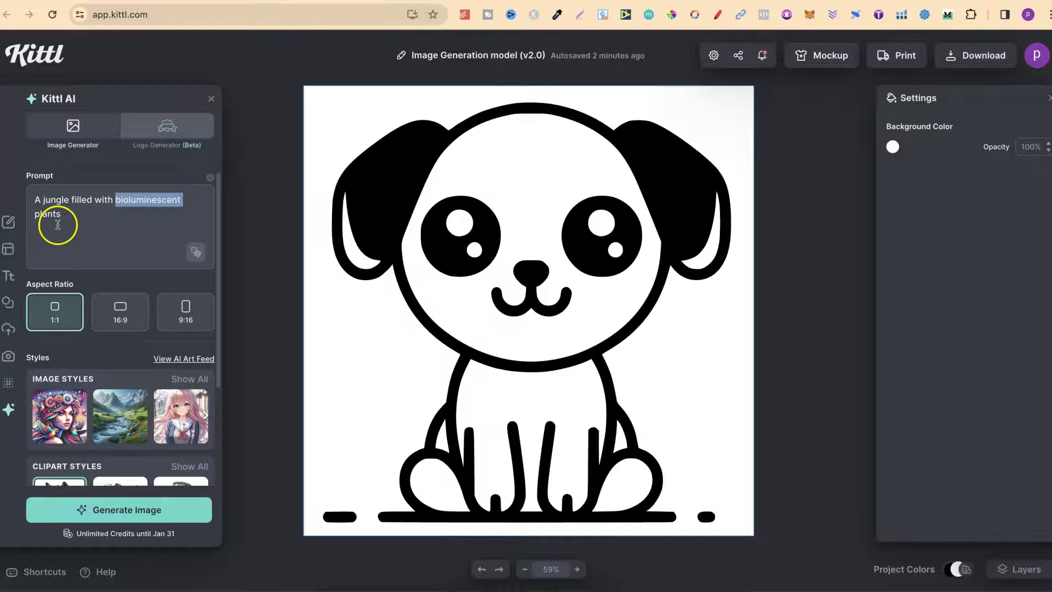
click(193, 254)
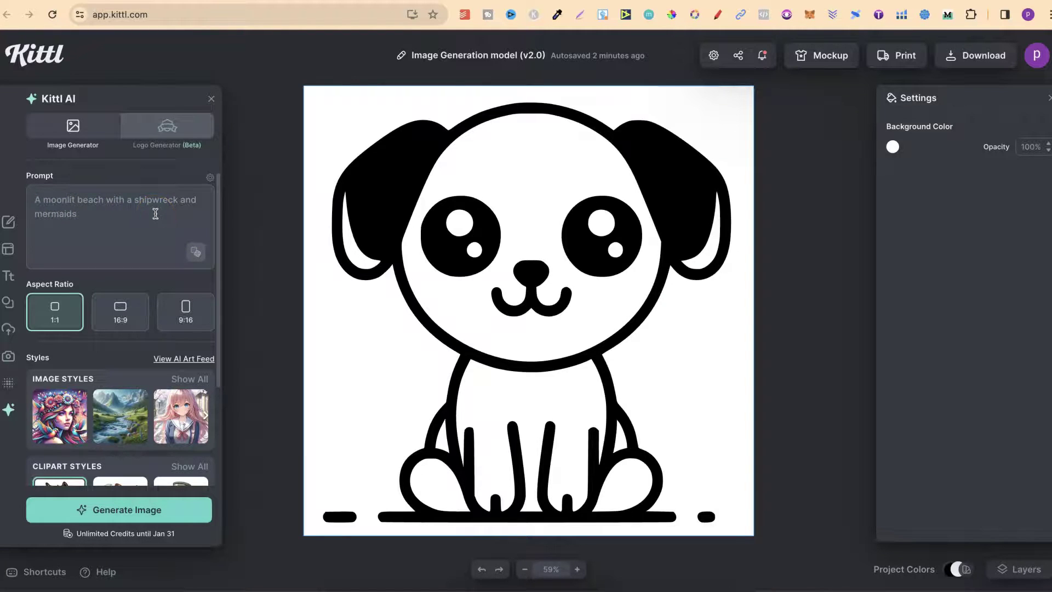
scroll(127, 366, down, 2)
scroll(128, 366, down, 2)
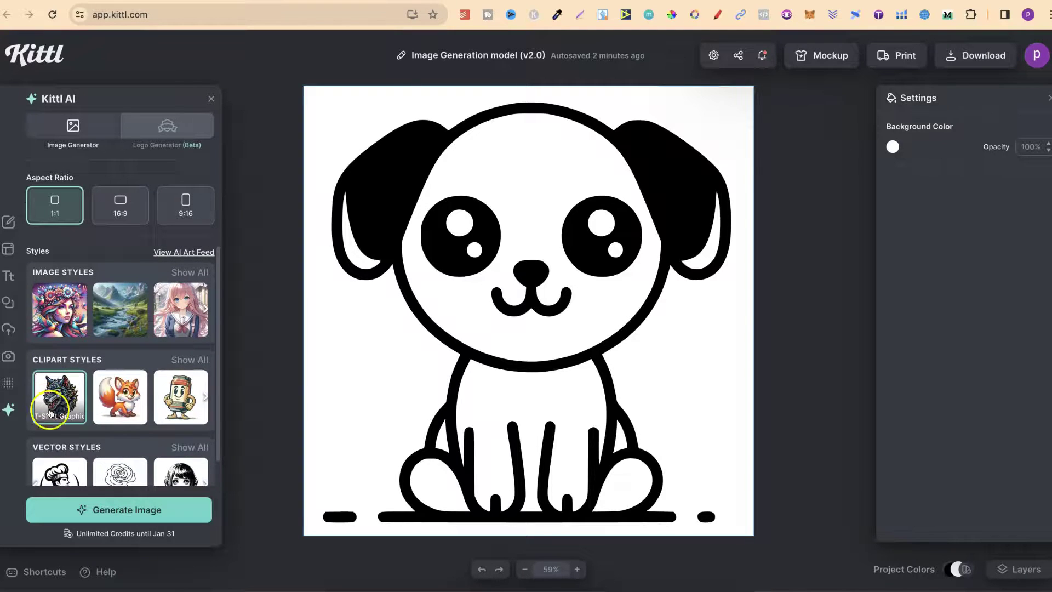
scroll(133, 378, up, 4)
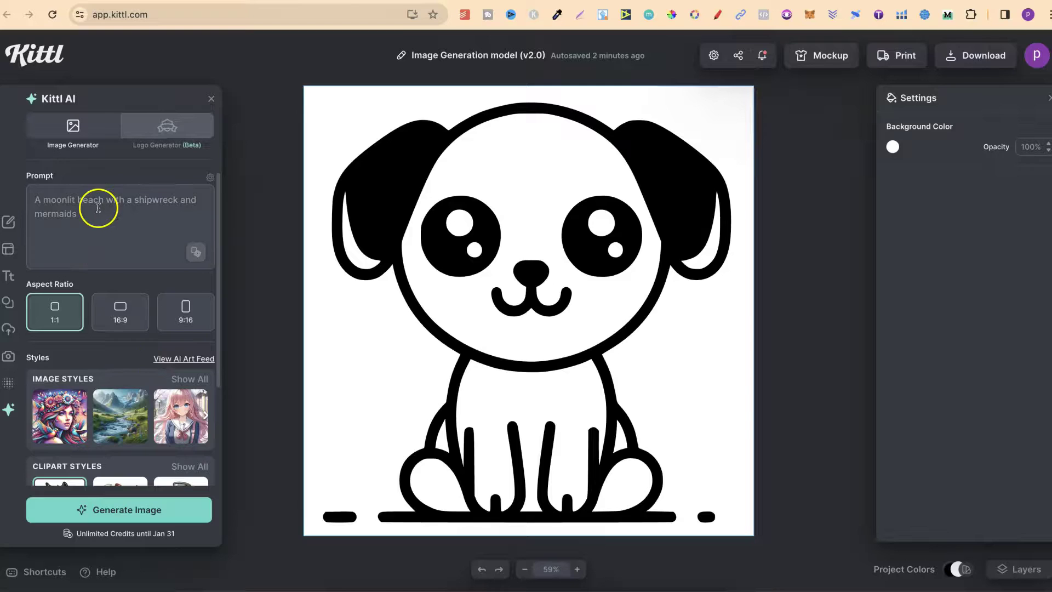
Step: Generate the moonlit beach mermaid image, delete the puppy, and stretch the mermaid to fill the artboard
click(149, 510)
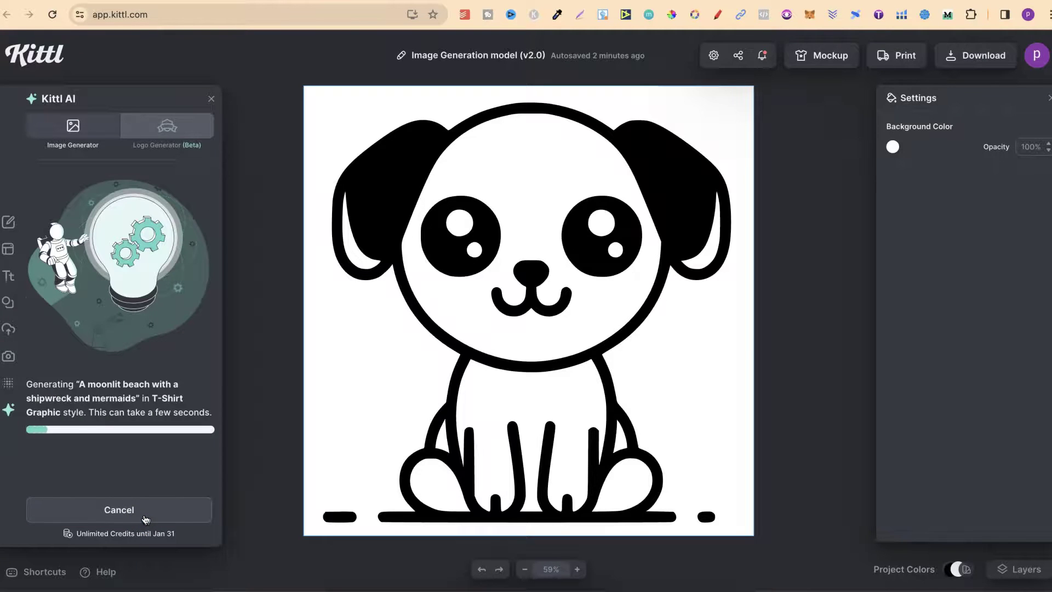
click(589, 272)
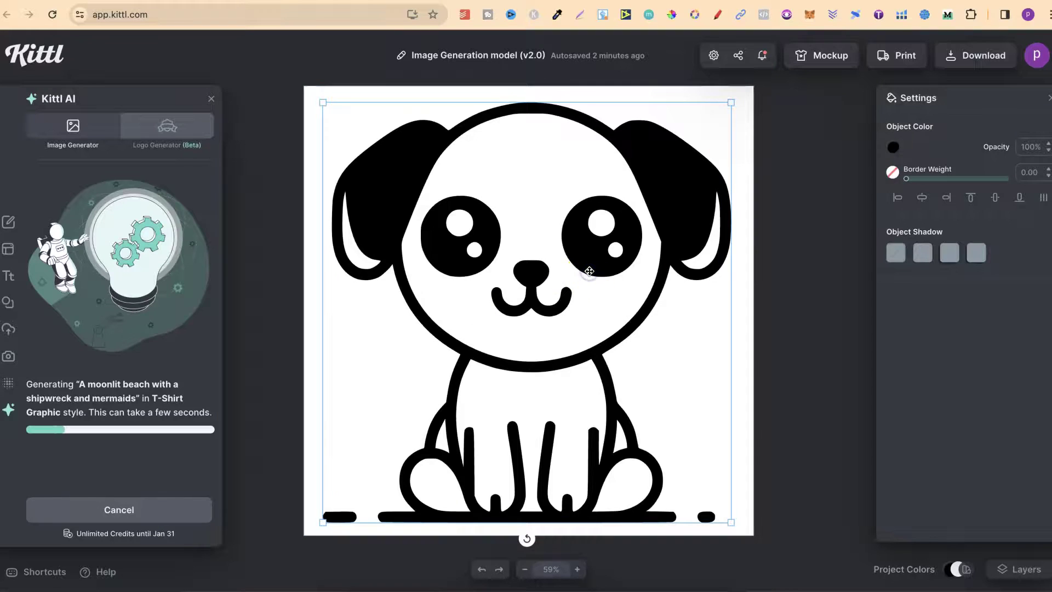
key(Delete)
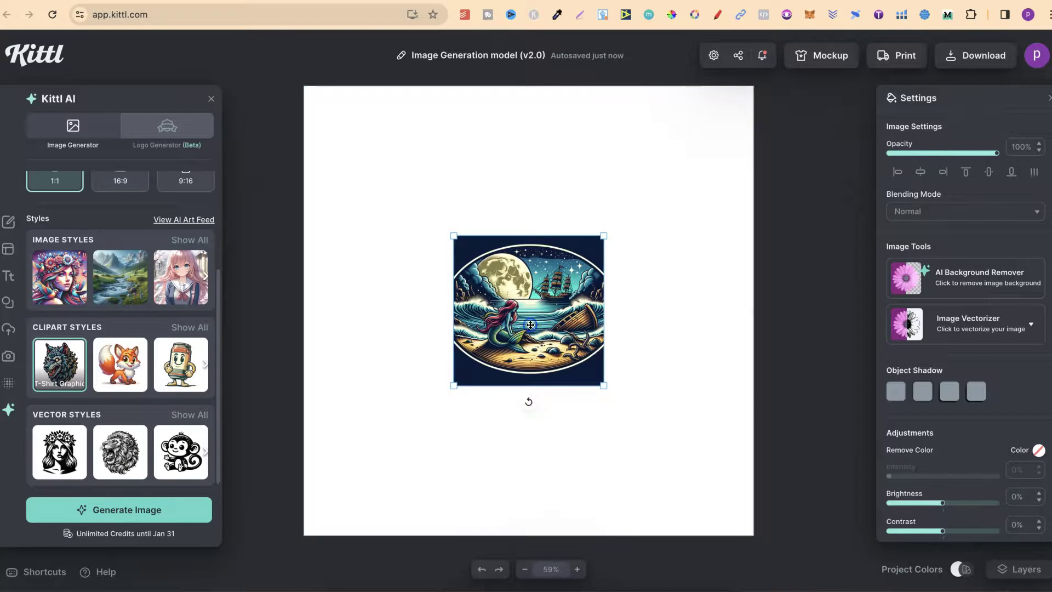
drag(452, 385, 294, 529)
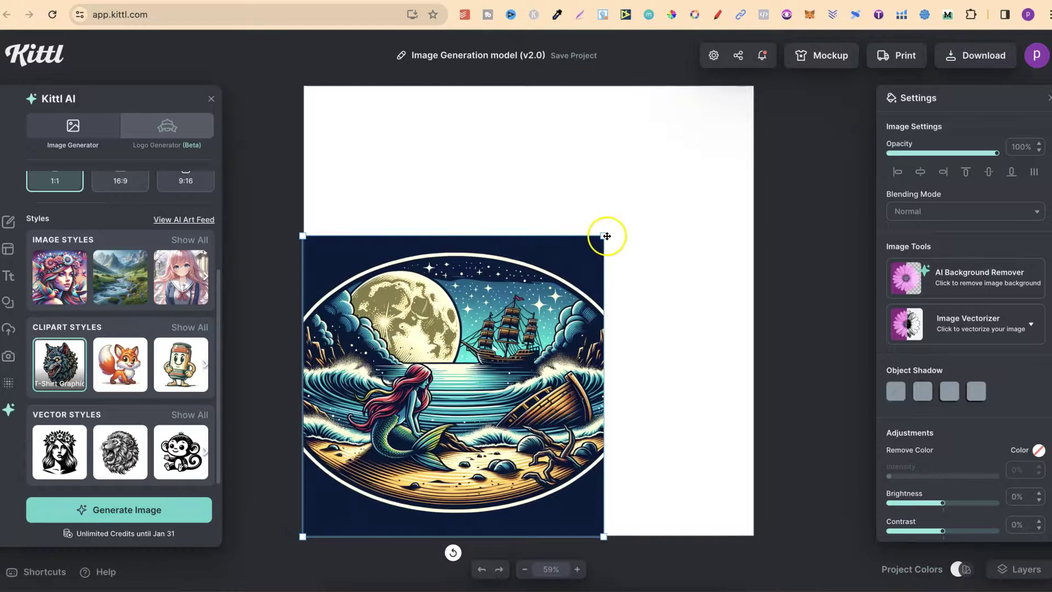
drag(604, 237, 777, 225)
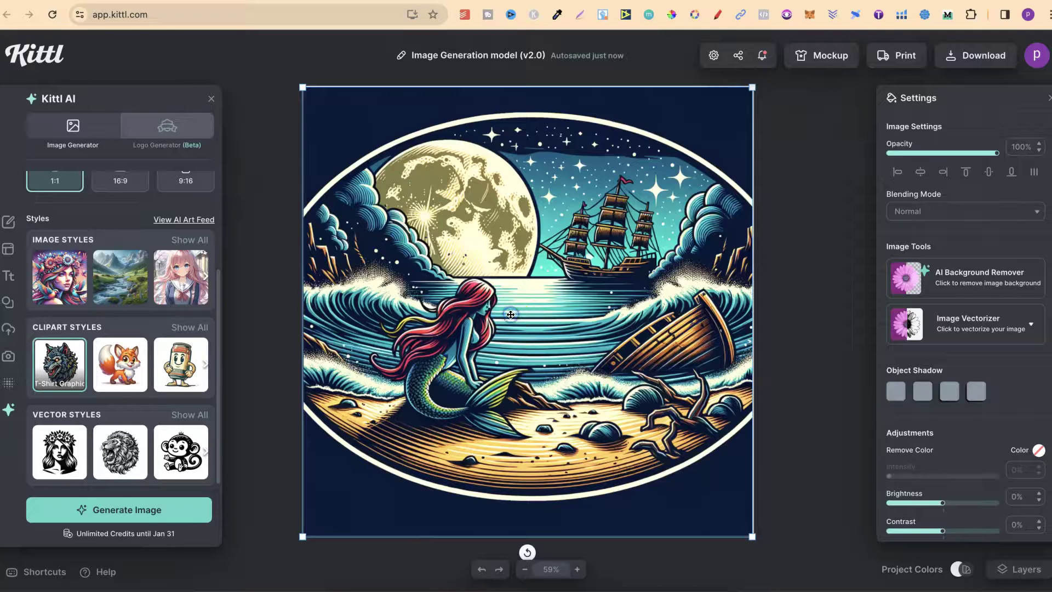
Step: Delete the mermaid and generate a Cartoon-style image from a random time-traveling adventurer prompt
key(Delete)
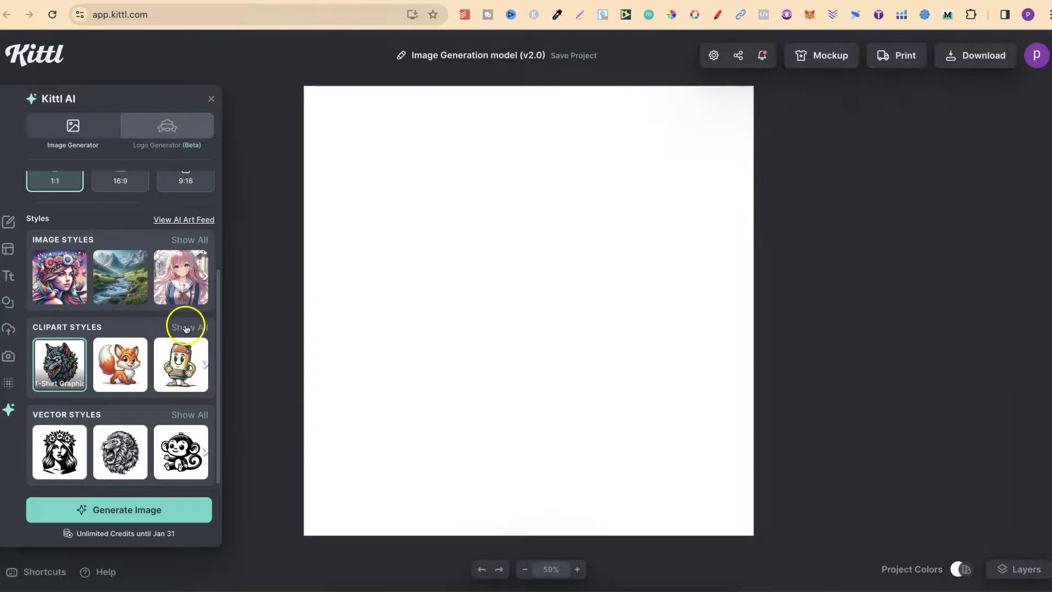
click(186, 328)
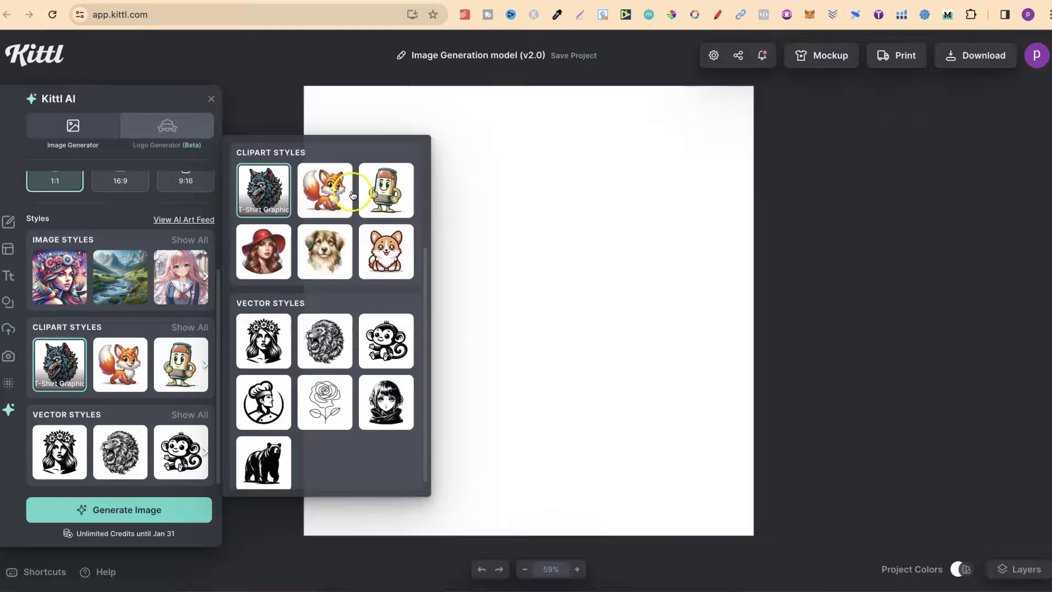
click(323, 193)
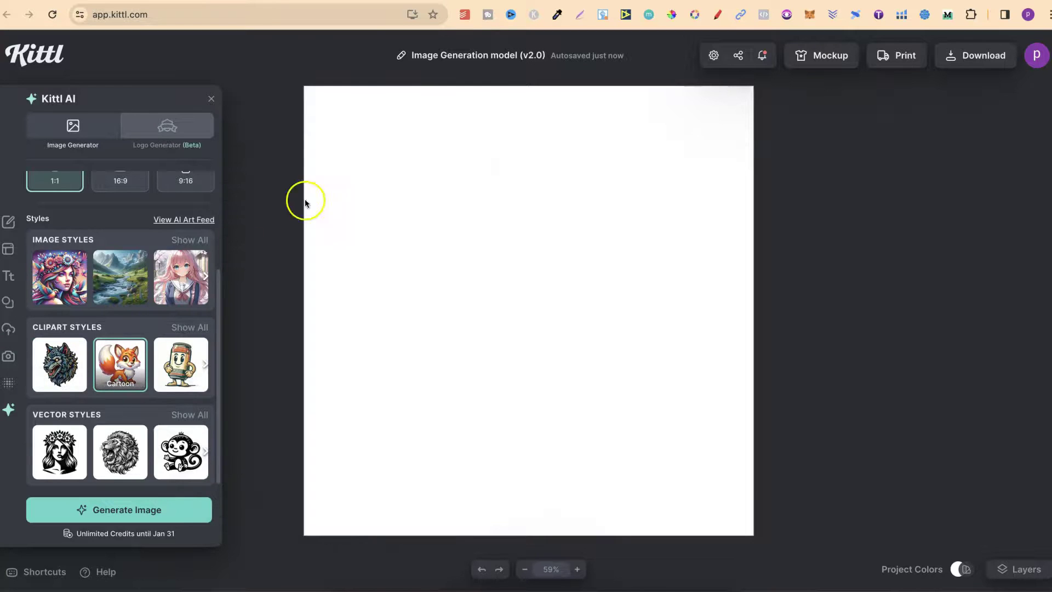
scroll(129, 315, up, 3)
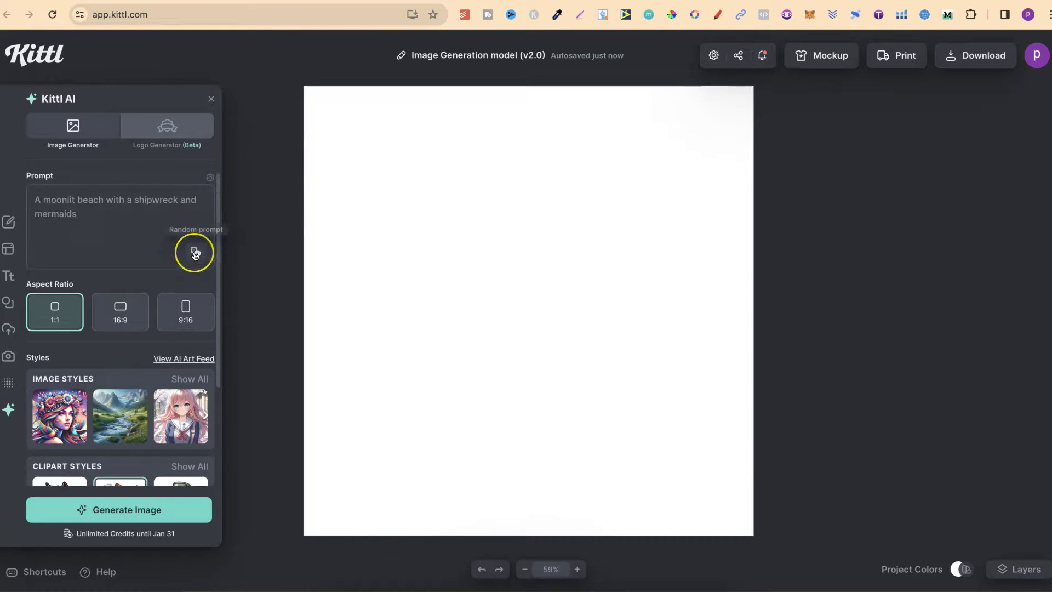
click(195, 253)
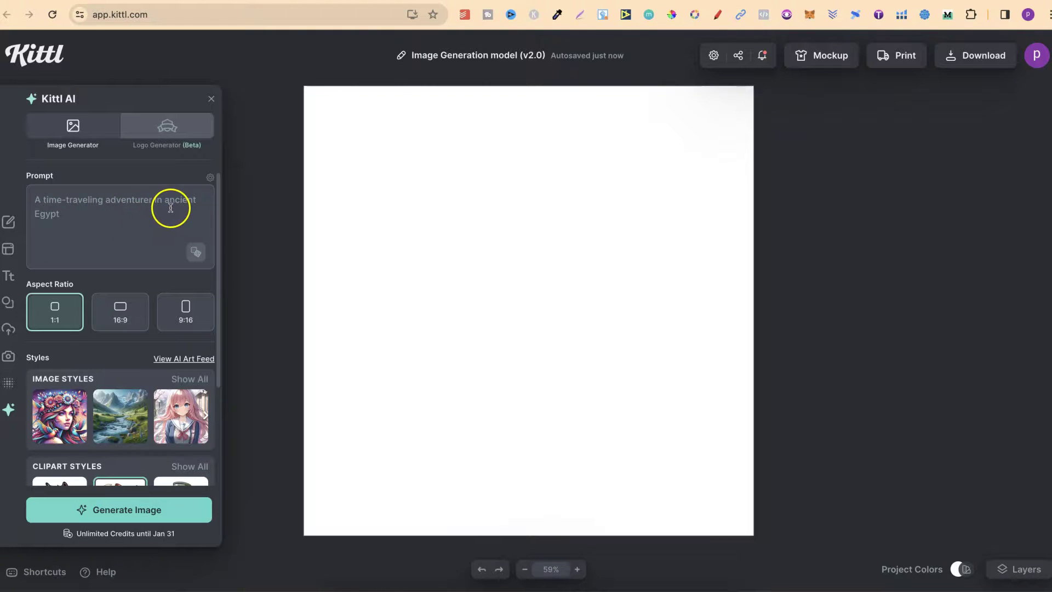
click(145, 520)
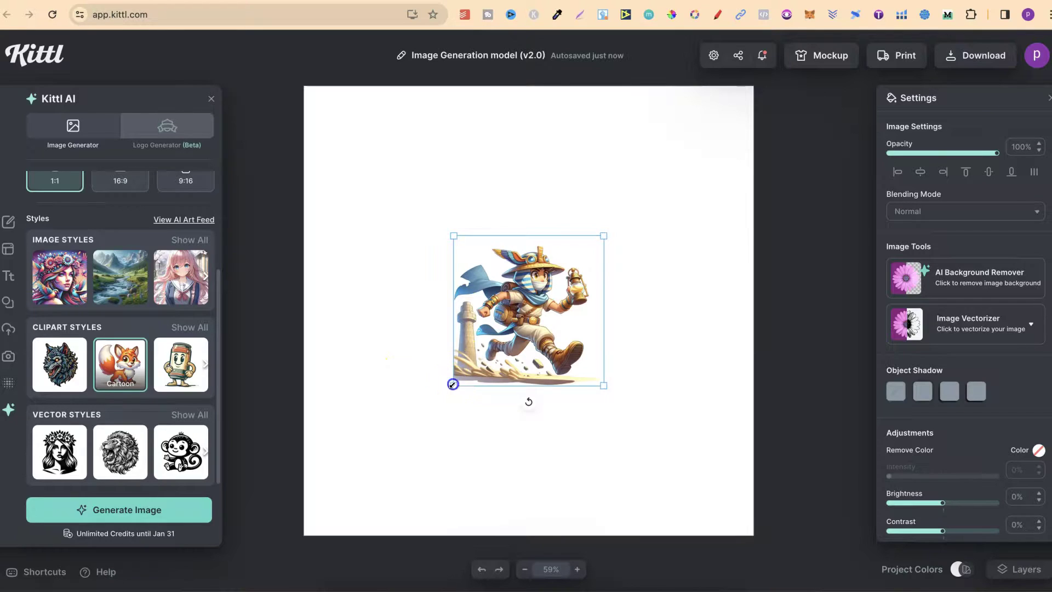
Step: Enlarge the adventurer image to fill the artboard, check its Image Vectorizer options, then reselect it
drag(454, 385, 294, 524)
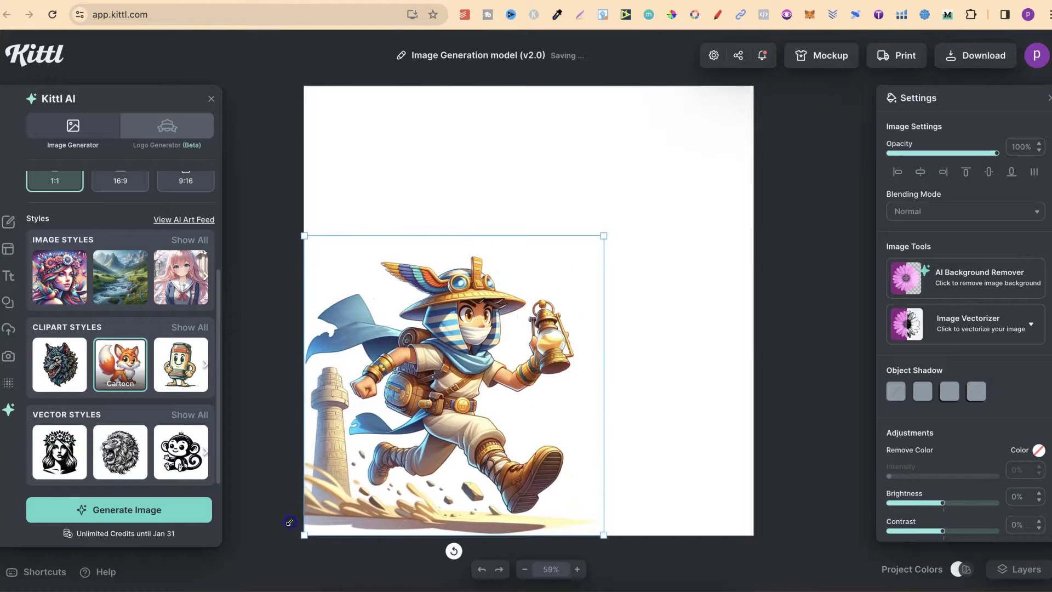
drag(604, 236, 749, 87)
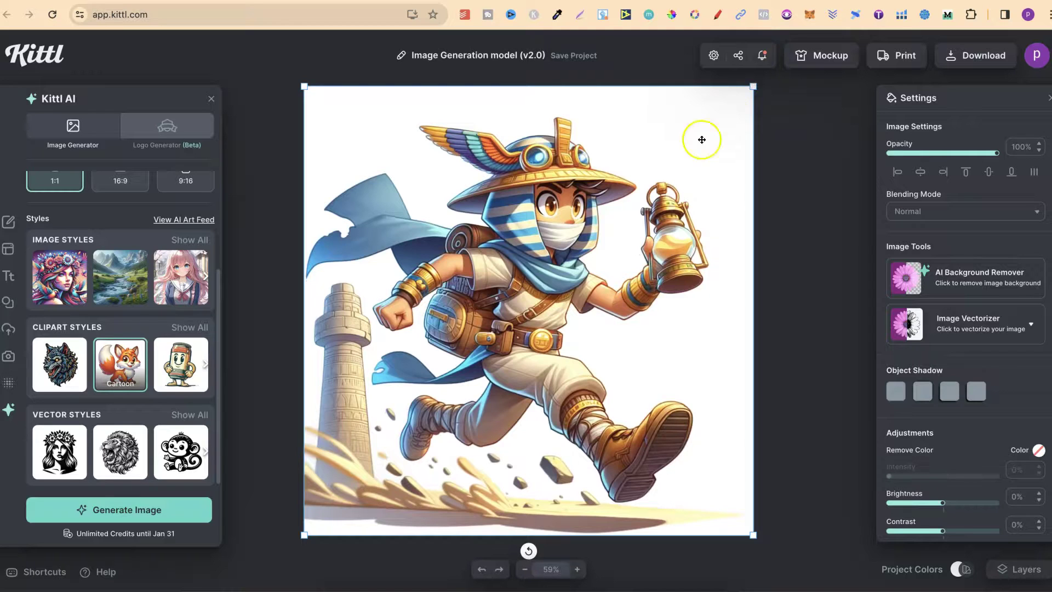
click(639, 234)
click(719, 233)
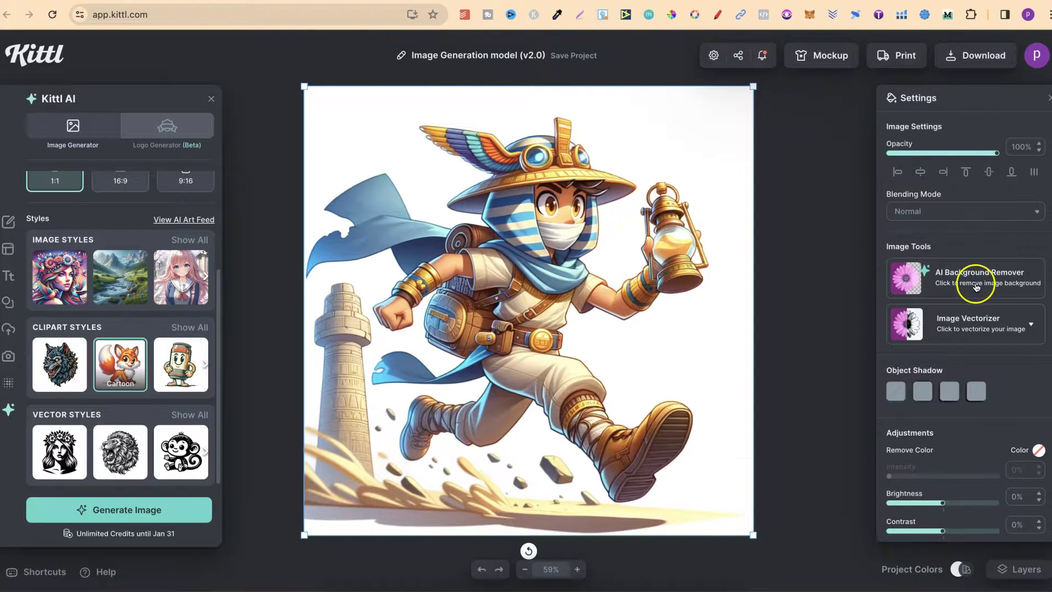
click(956, 331)
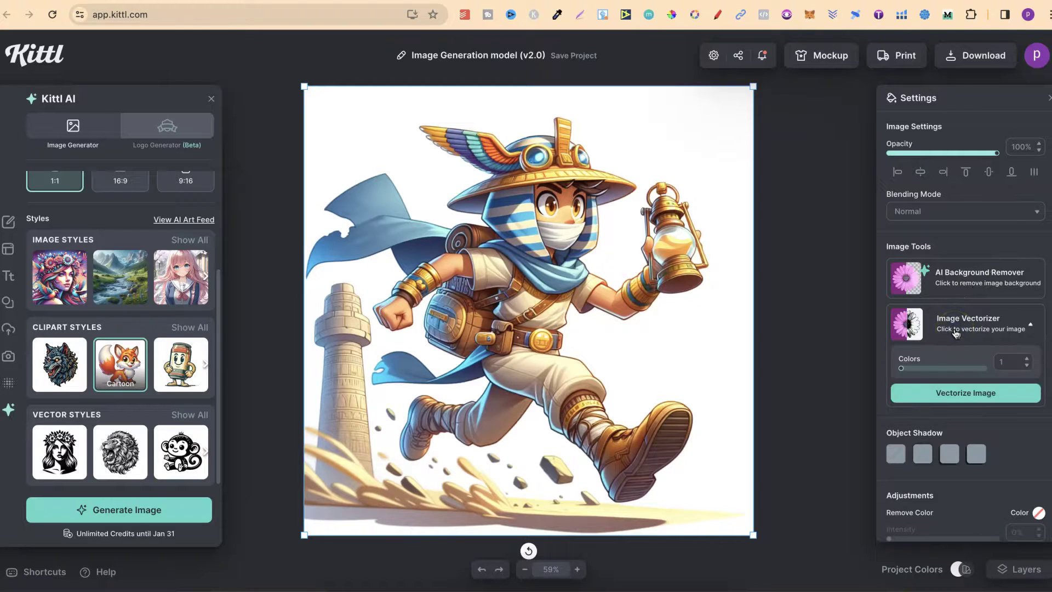
drag(902, 368, 944, 373)
click(518, 388)
Step: Replace the adventurer with a Digital Art floating island image from a random prompt, stretched to fill the artboard
key(Delete)
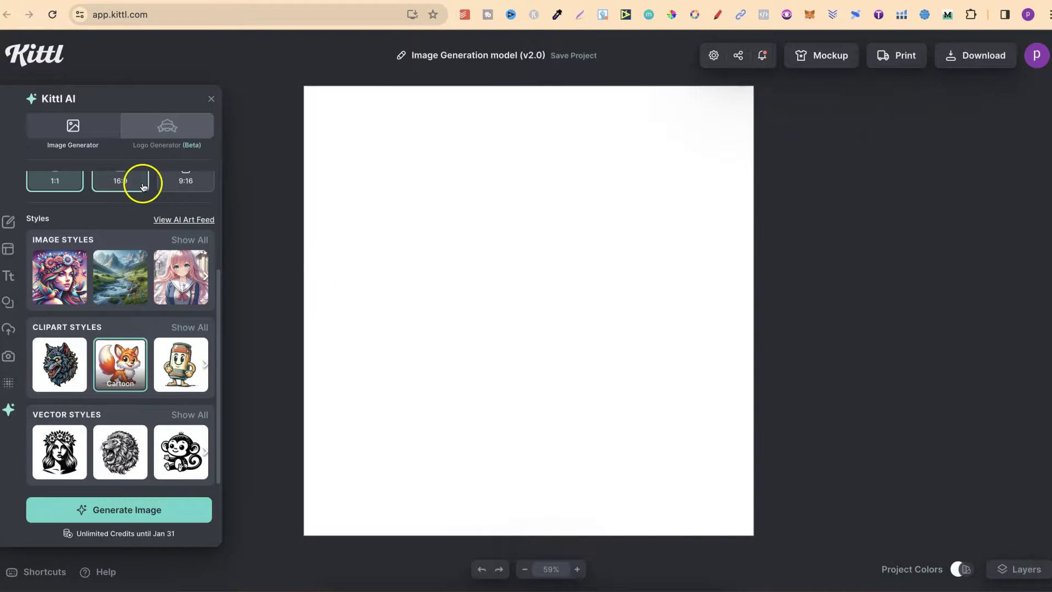
click(180, 241)
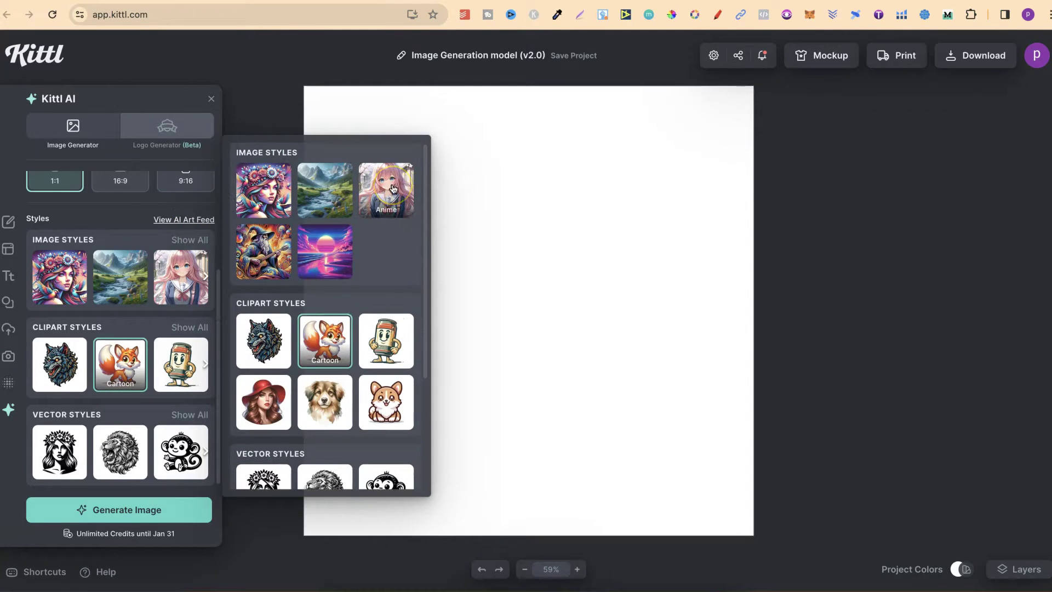
click(265, 190)
scroll(147, 254, up, 3)
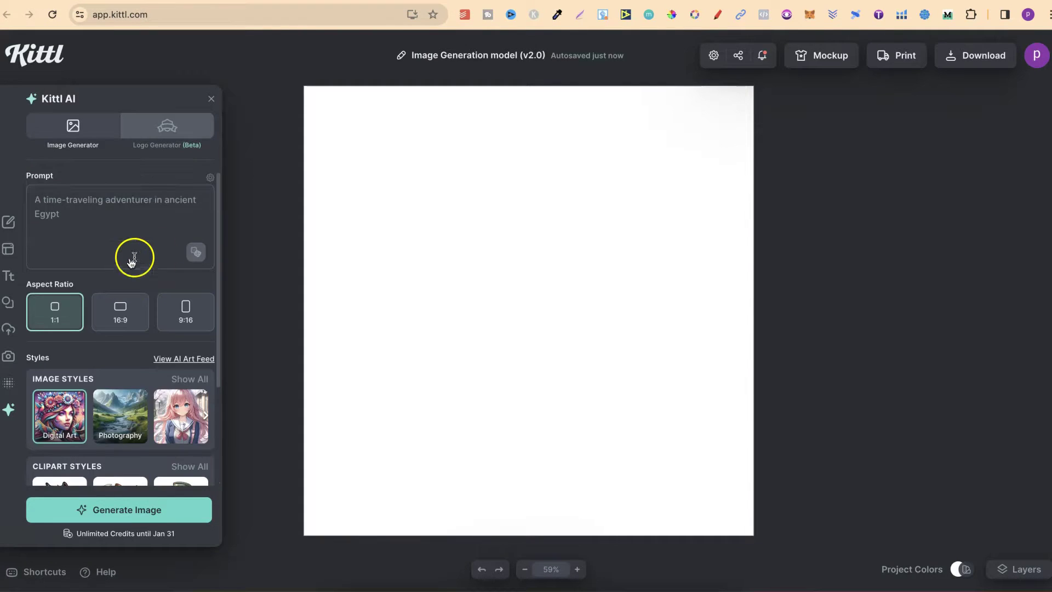
click(197, 254)
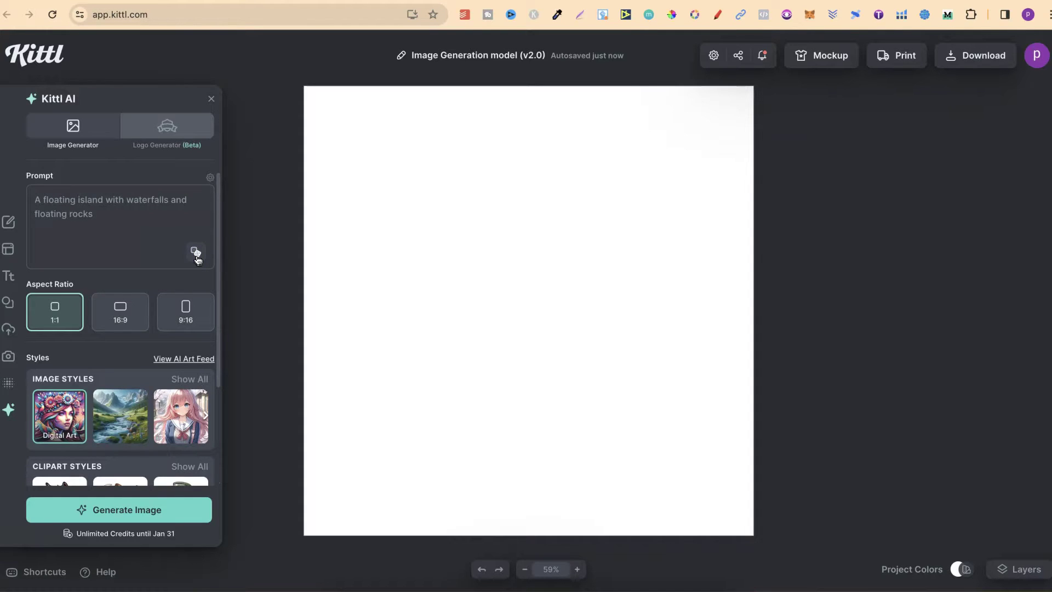
click(134, 508)
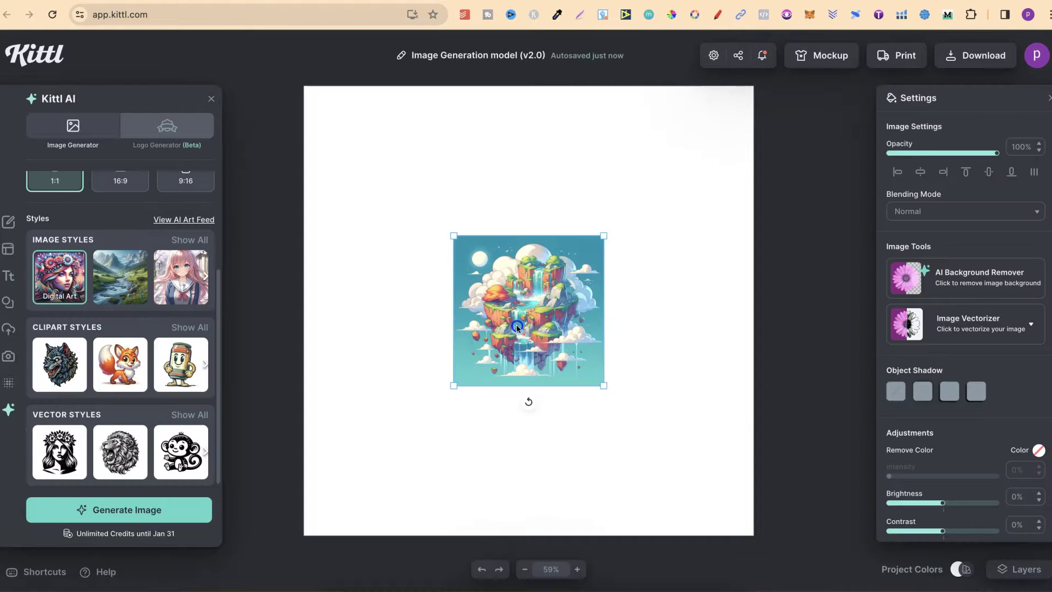
drag(344, 472, 300, 513)
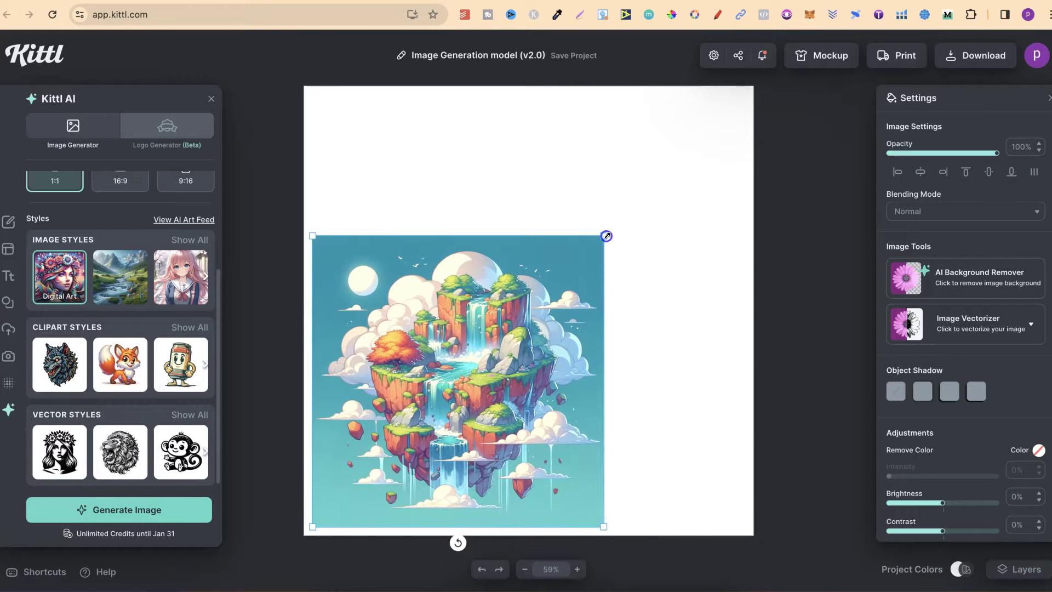
drag(604, 236, 748, 96)
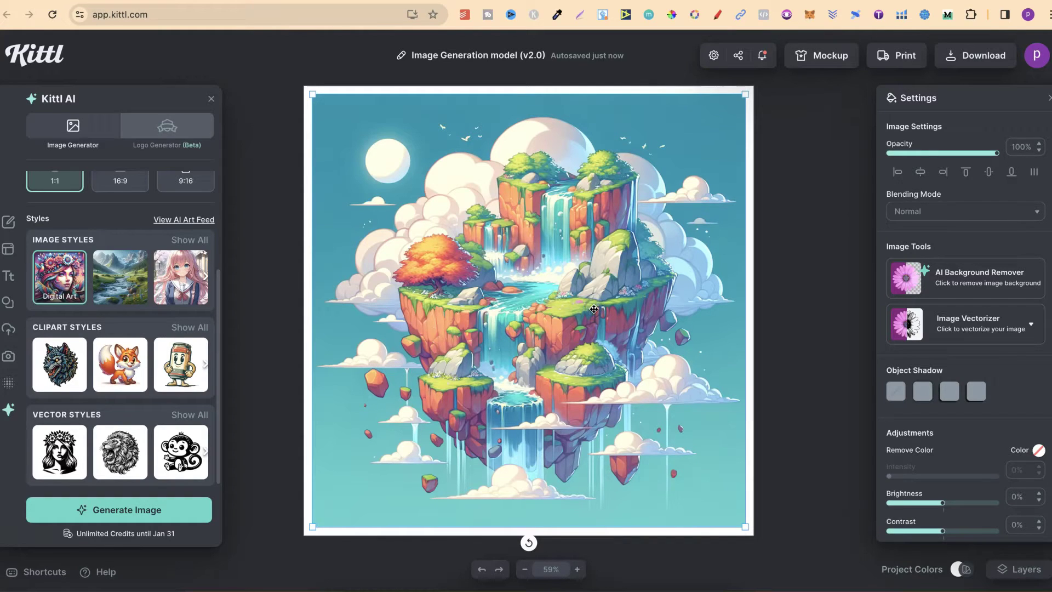
click(66, 533)
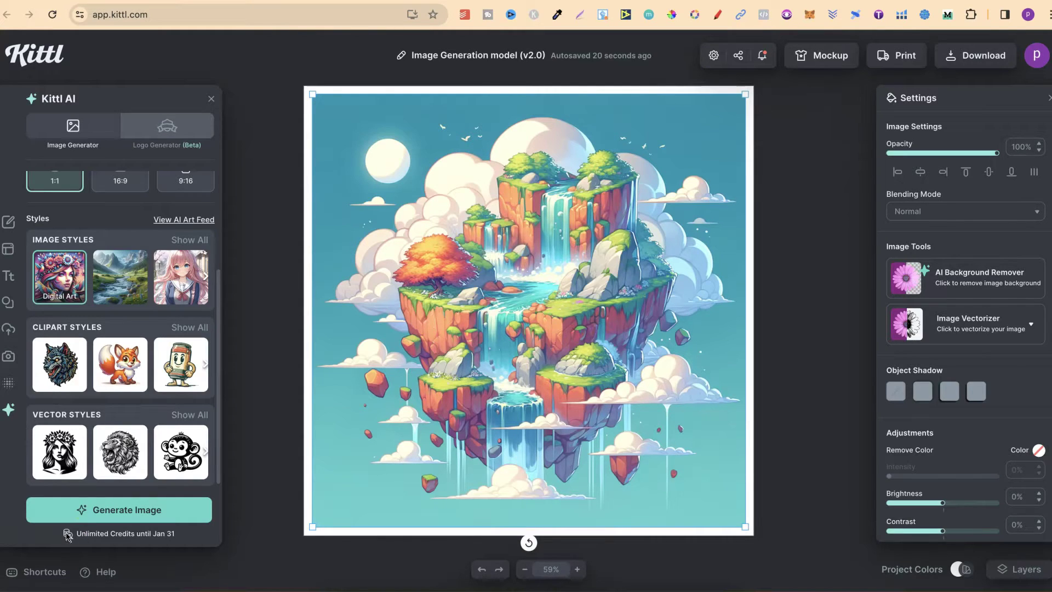